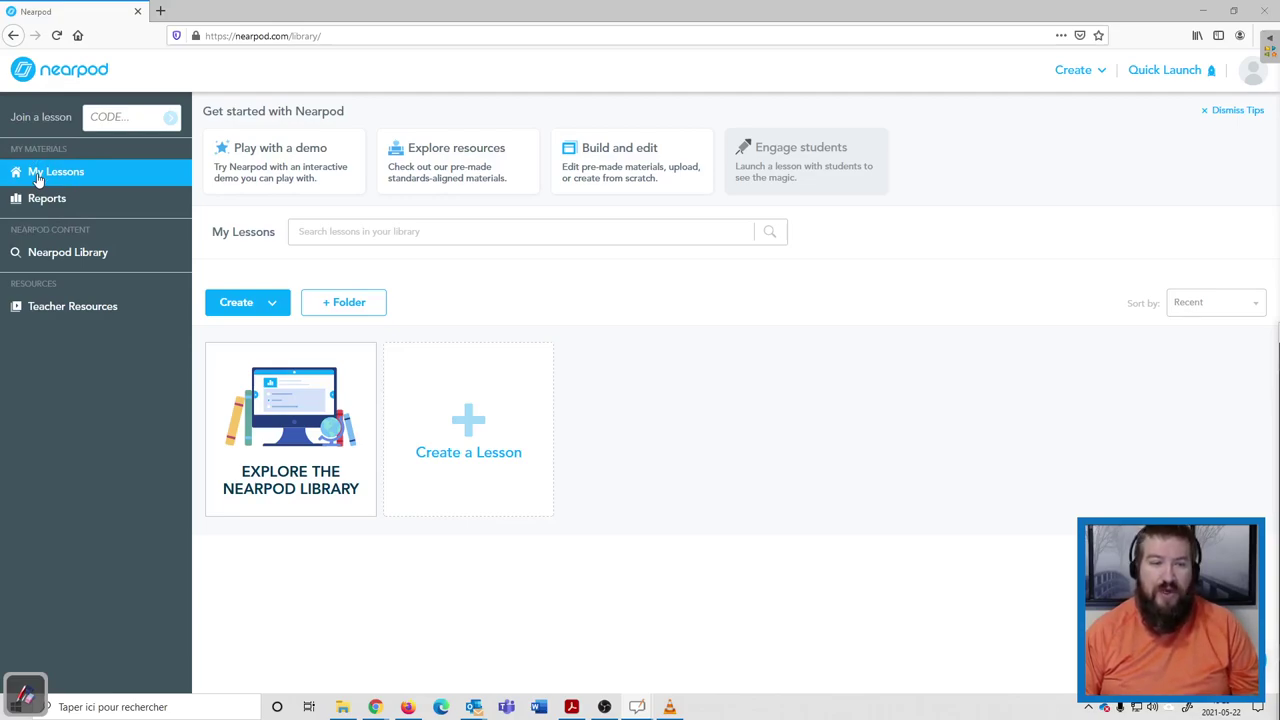
# Step: Search the Nearpod Library for "carte" and preview the Khan Academy coordinate plane video
pyautogui.click(55, 254)
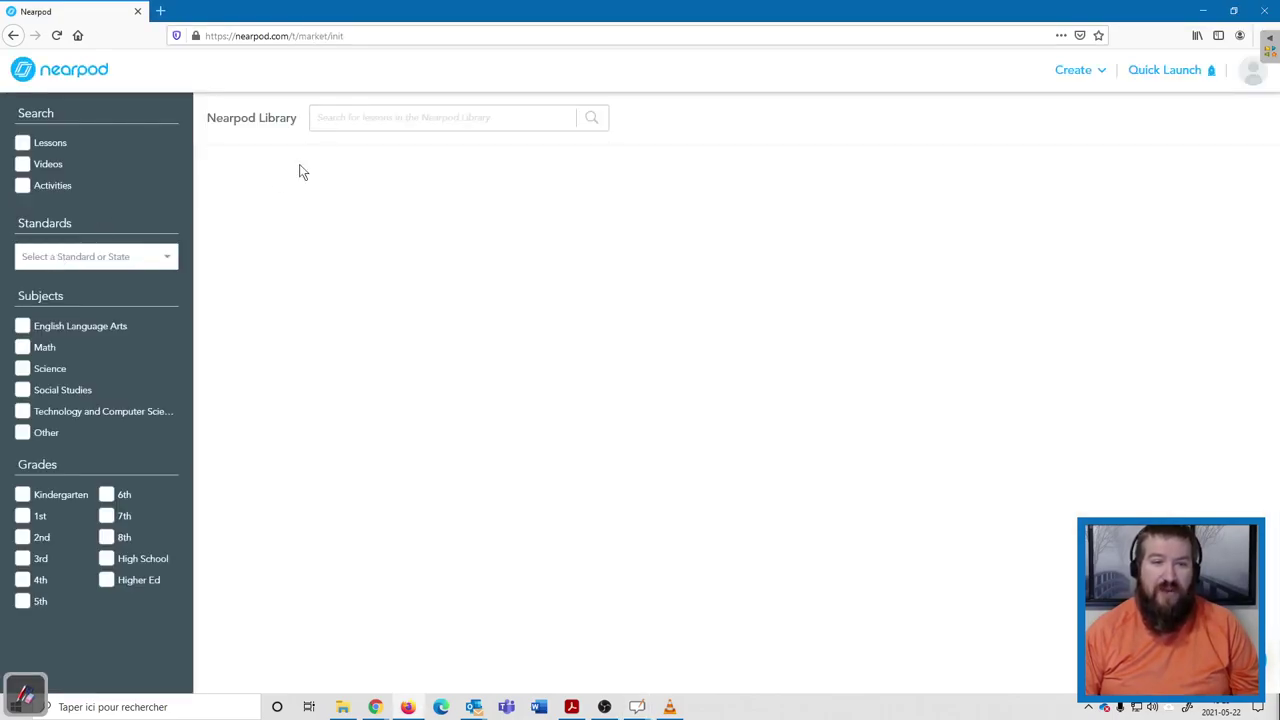
pyautogui.click(380, 117)
pyautogui.write('carte')
pyautogui.press('Return')
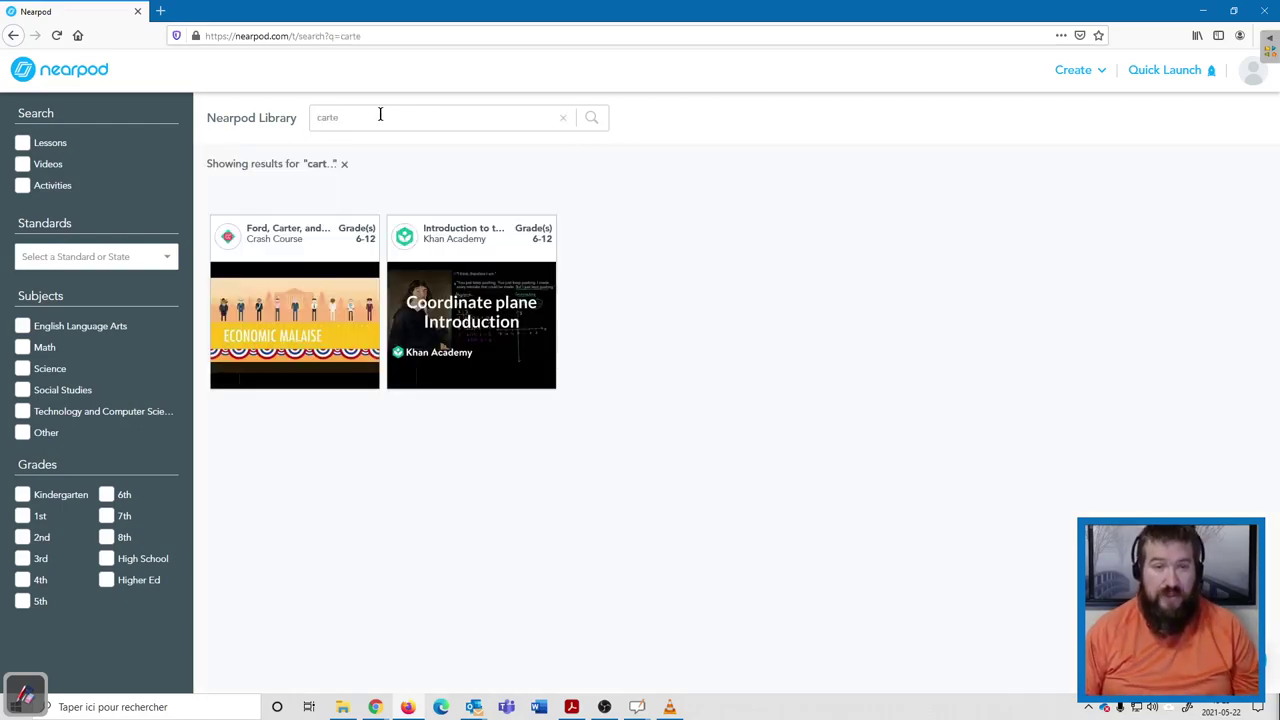
pyautogui.moveTo(538, 288)
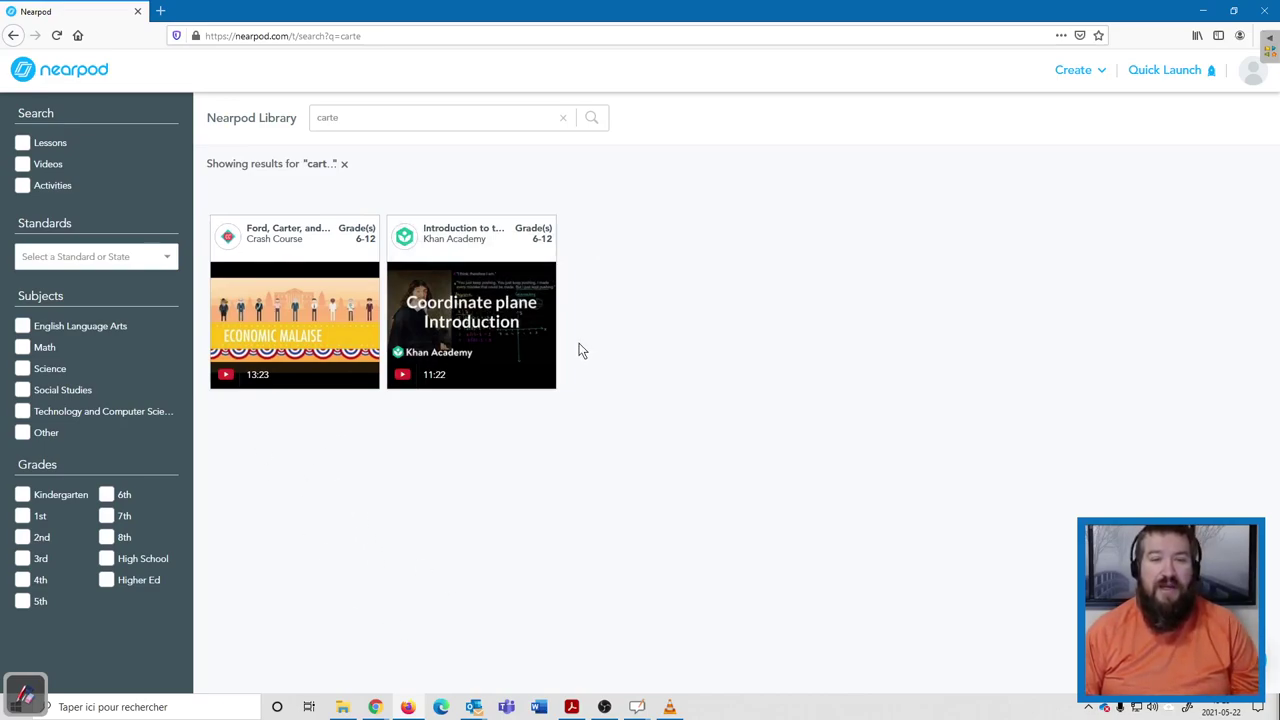
pyautogui.moveTo(522, 338)
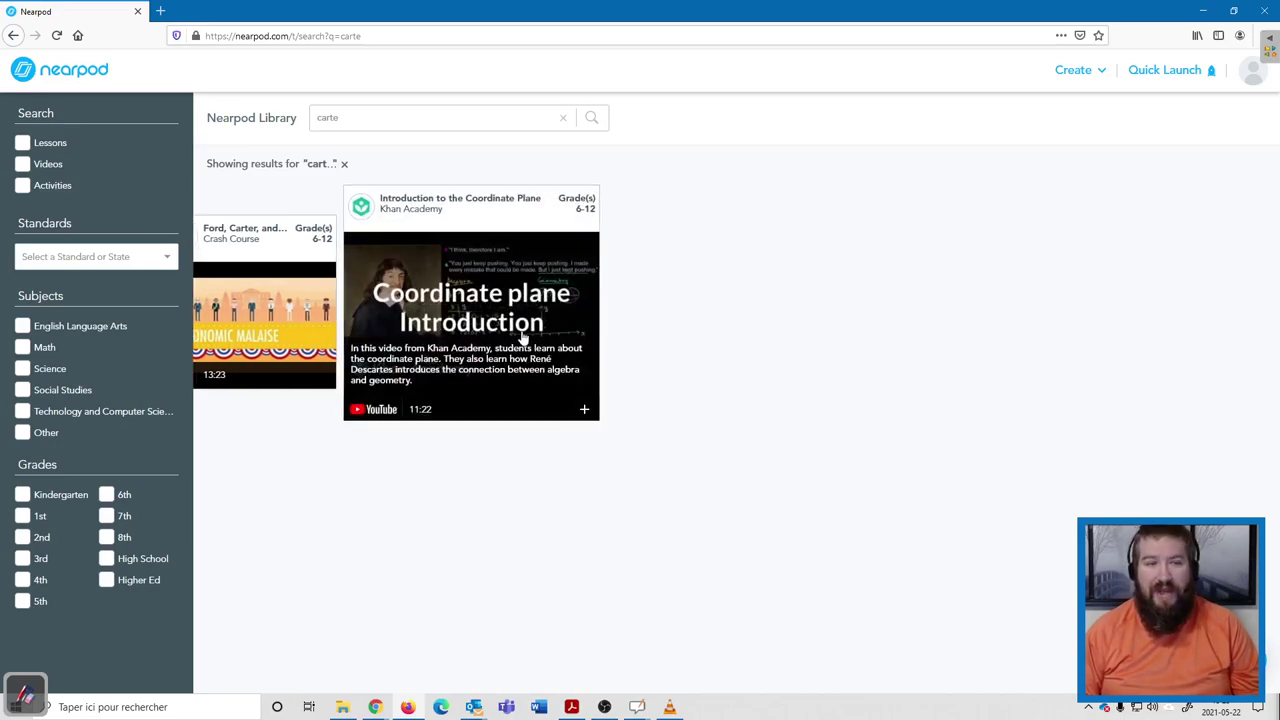
# Step: Return to My Lessons and create a new lesson
pyautogui.click(78, 78)
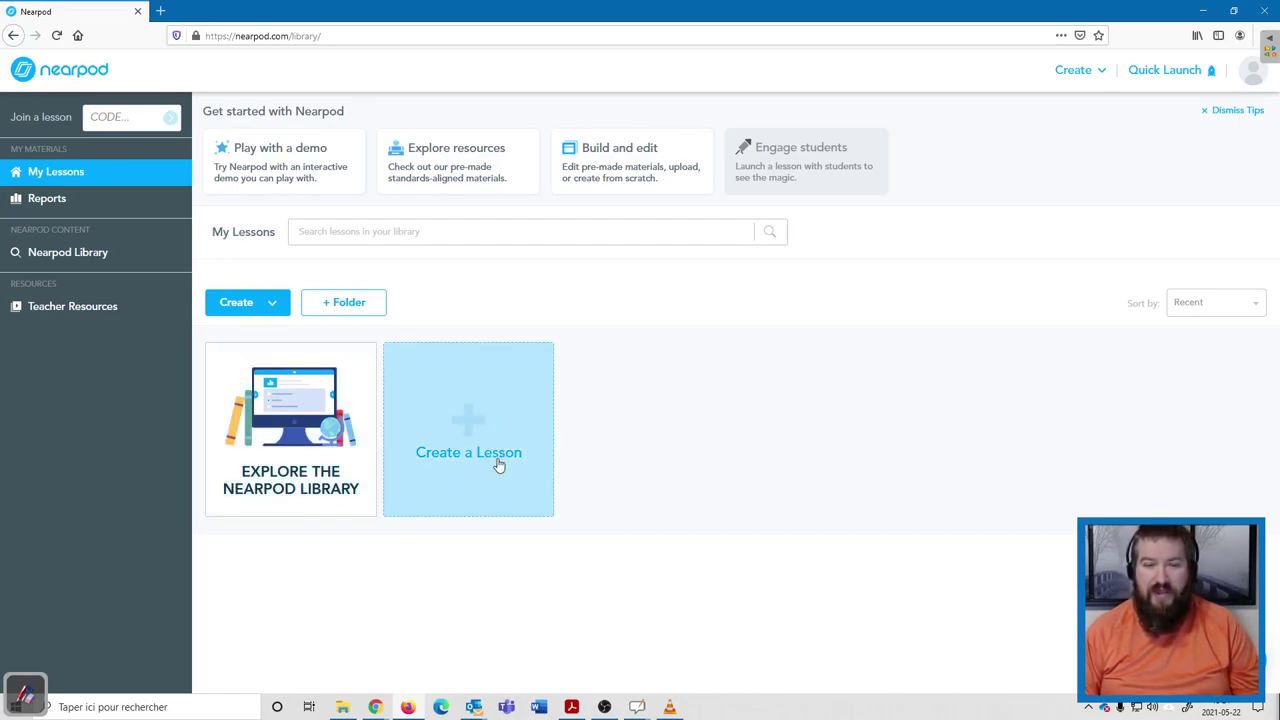
pyautogui.click(475, 435)
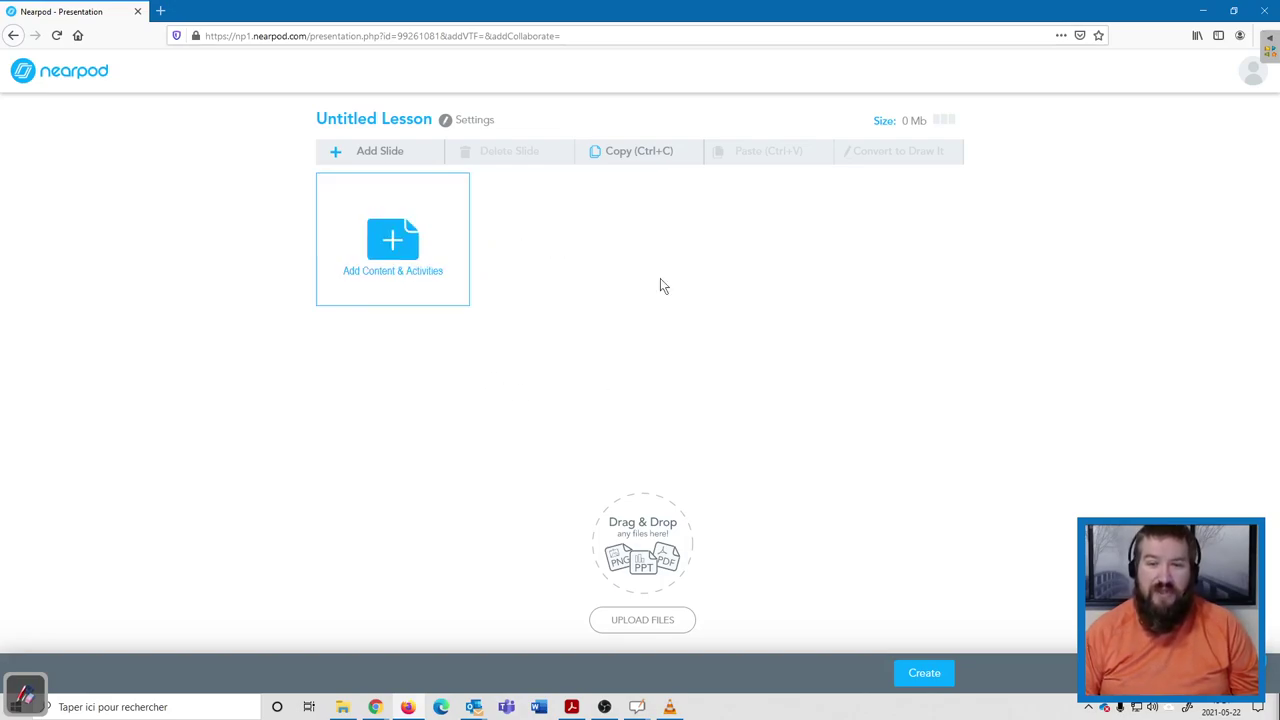
# Step: Review the addable content types, boxing the Content and Activities headings and marking Slideshow, Slide, Video and Web Content with arrows
pyautogui.click(348, 298)
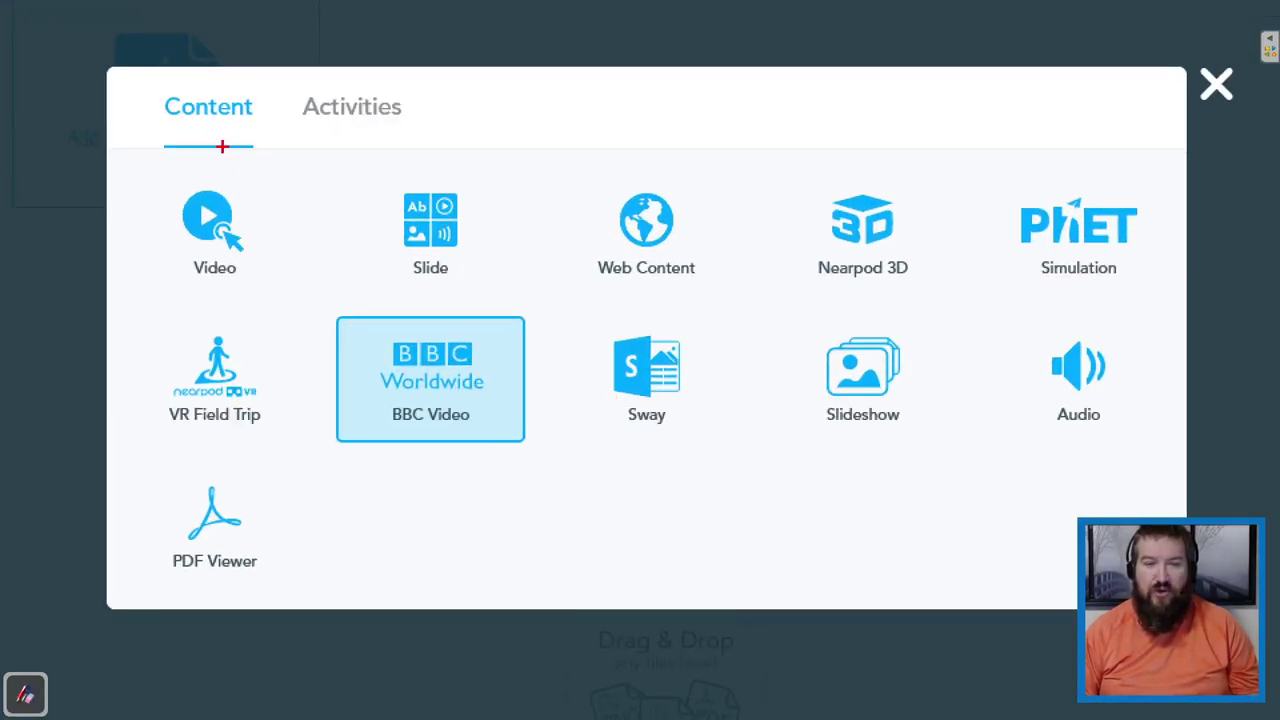
pyautogui.moveTo(145, 89)
pyautogui.mouseDown()
pyautogui.moveTo(206, 126)
pyautogui.moveTo(293, 147)
pyautogui.mouseUp()
pyautogui.moveTo(296, 86)
pyautogui.mouseDown()
pyautogui.moveTo(320, 160)
pyautogui.moveTo(468, 163)
pyautogui.moveTo(478, 150)
pyautogui.mouseUp()
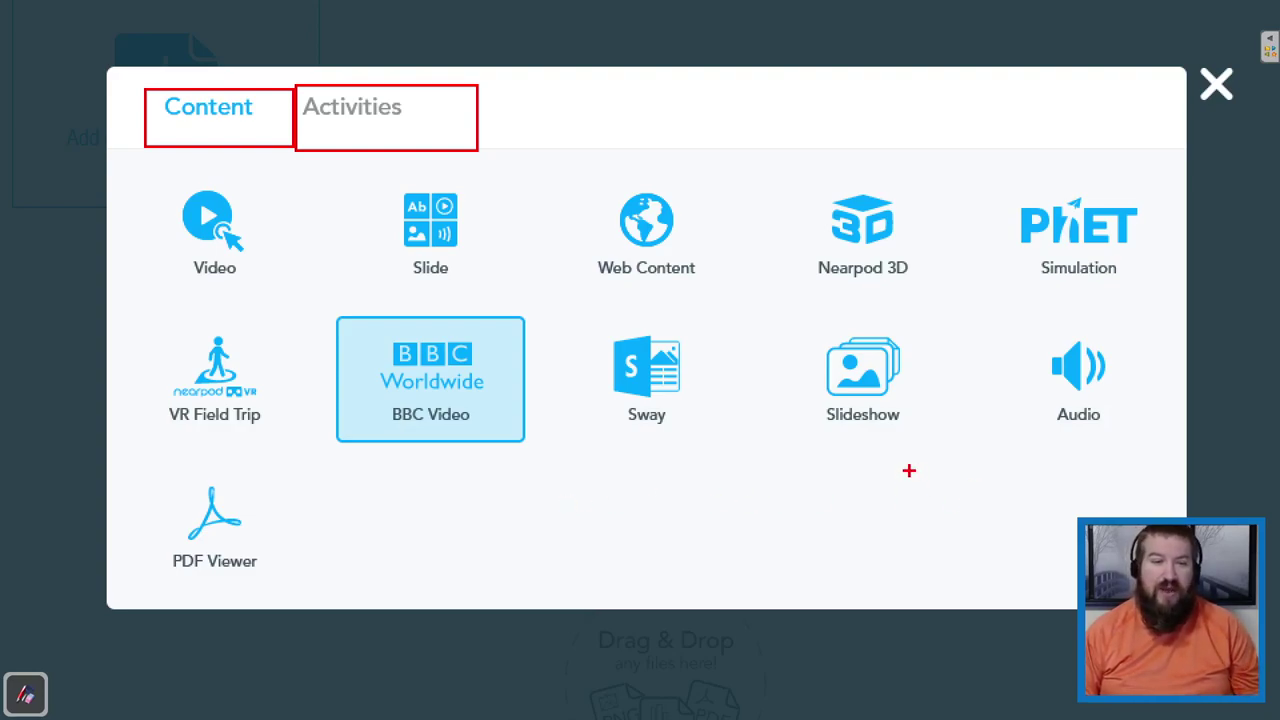
pyautogui.moveTo(862, 442); pyautogui.dragTo(851, 523)
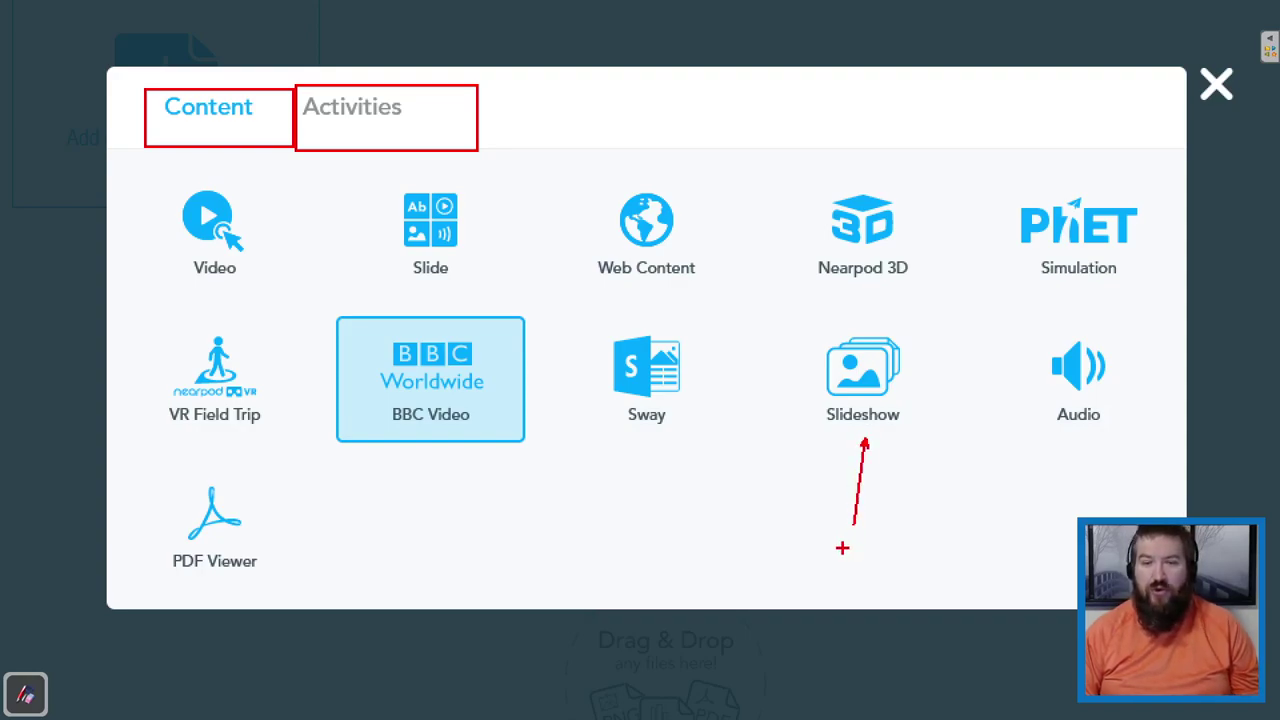
pyautogui.moveTo(476, 258); pyautogui.dragTo(513, 298)
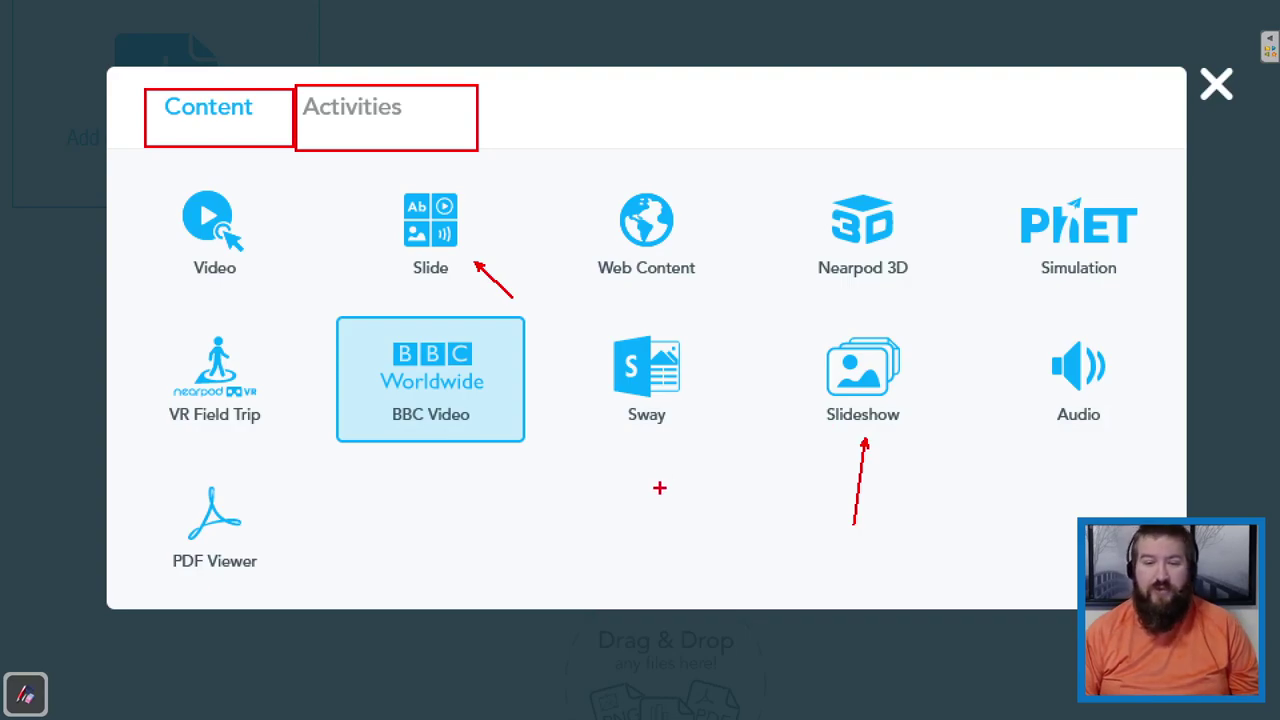
pyautogui.moveTo(255, 227); pyautogui.dragTo(294, 227)
pyautogui.moveTo(700, 223); pyautogui.dragTo(718, 223)
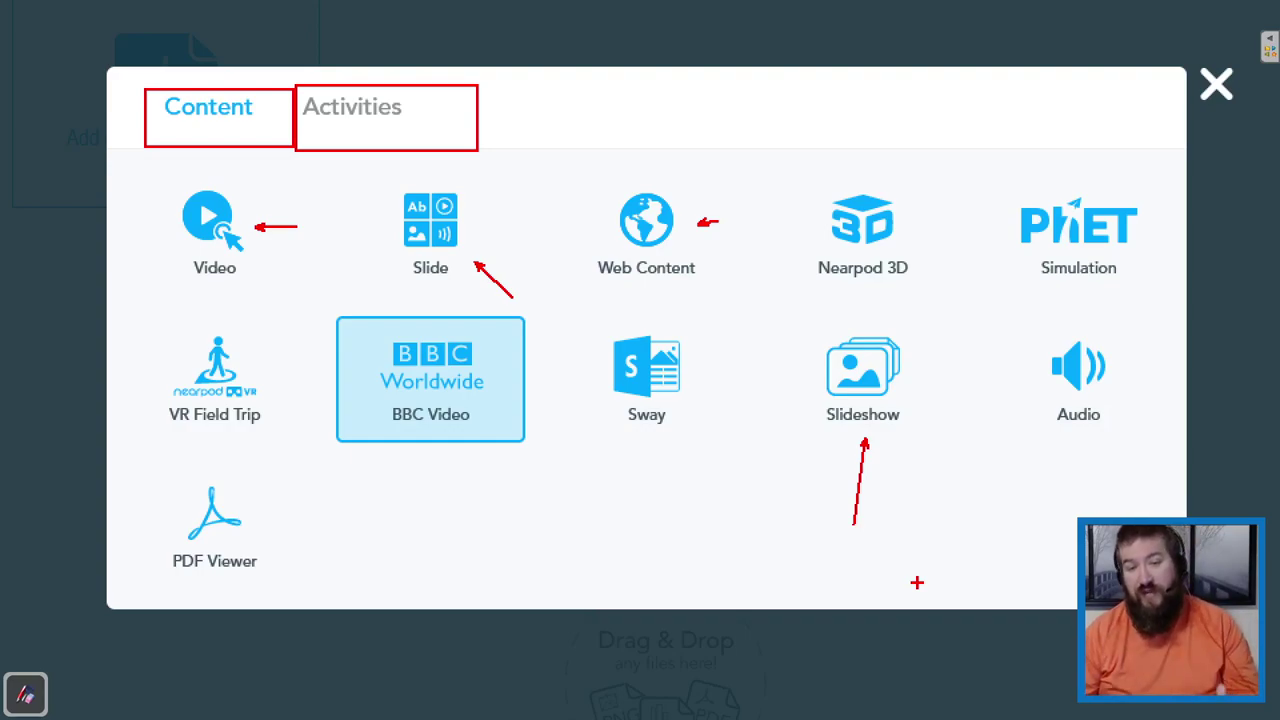
pyautogui.moveTo(649, 130); pyautogui.dragTo(649, 185)
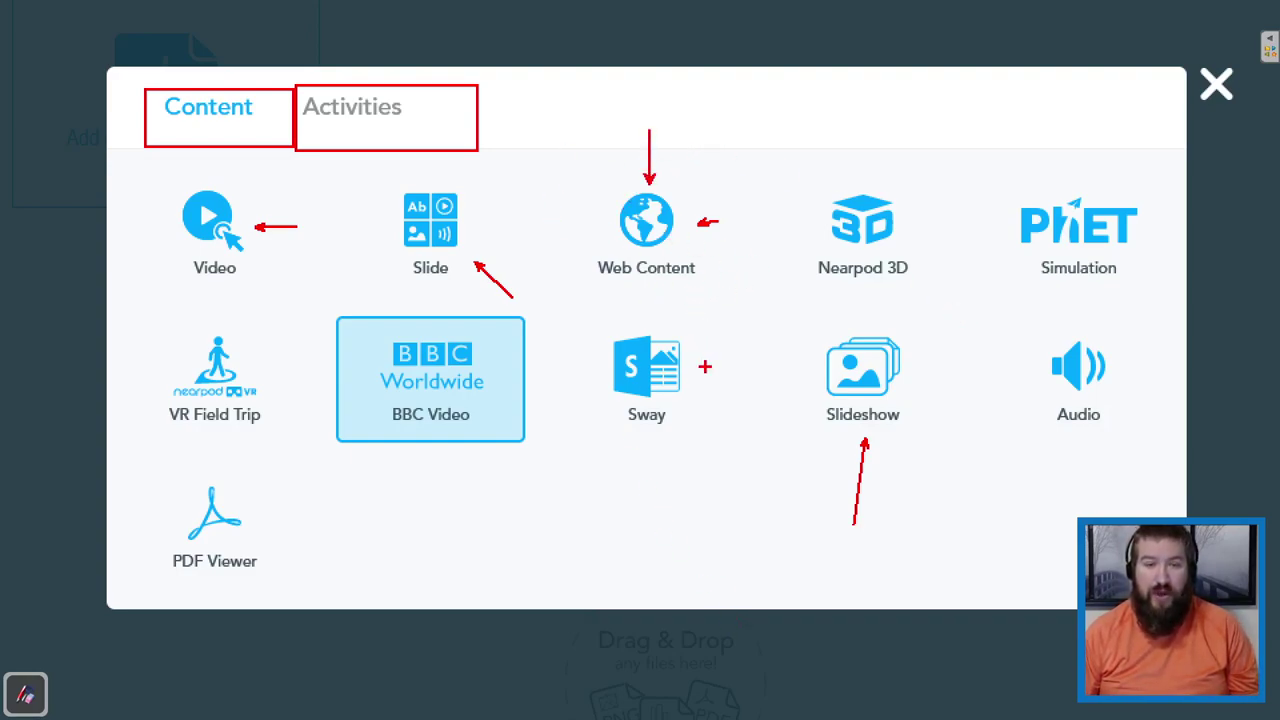
pyautogui.press('Escape')
# Step: Review the addable activity types, boxing Quiz, Fill in the Blanks and Collaborate Board and marking Poll with an arrow, and close the chooser
pyautogui.click(486, 257)
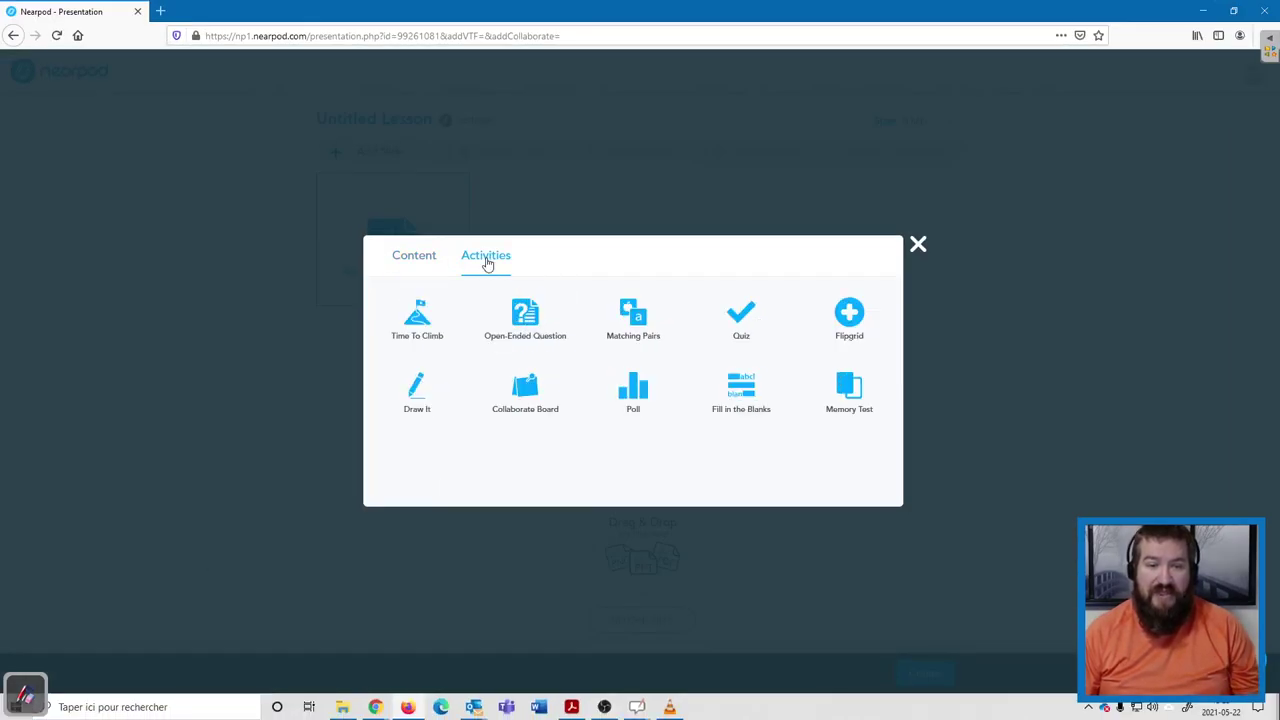
pyautogui.hotkey('ctrl', '1')
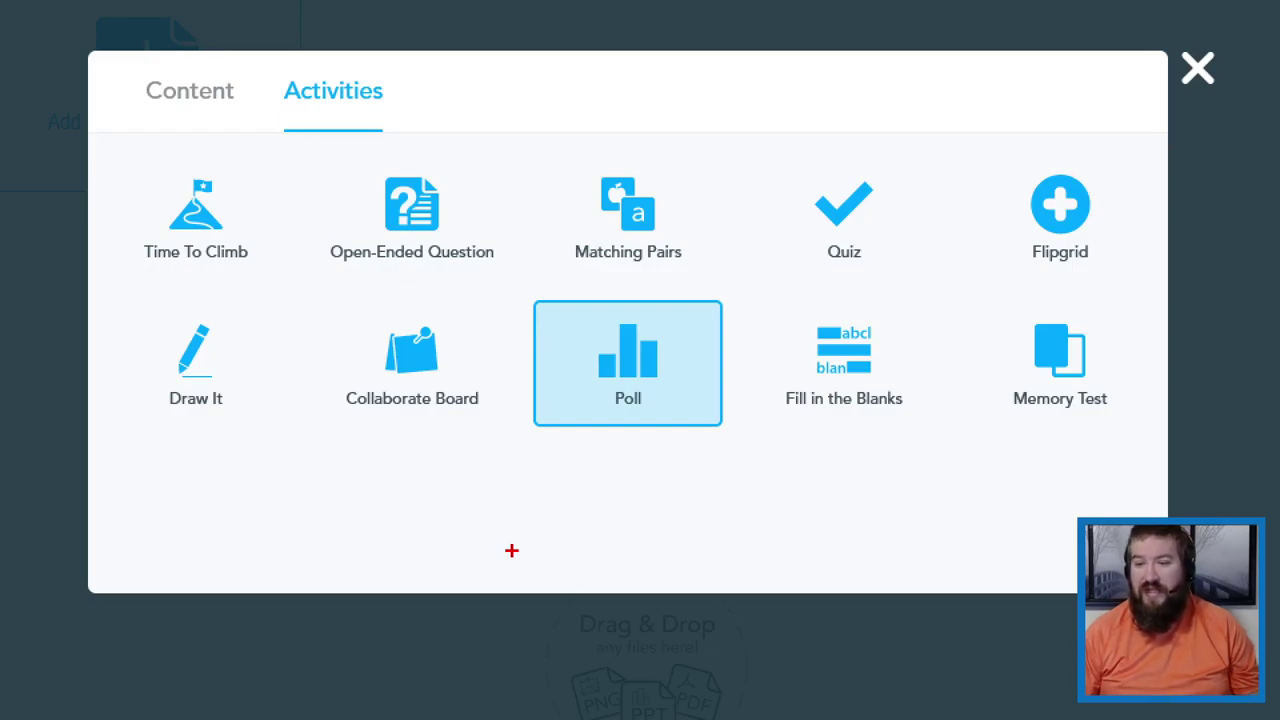
pyautogui.moveTo(797, 166); pyautogui.dragTo(898, 282)
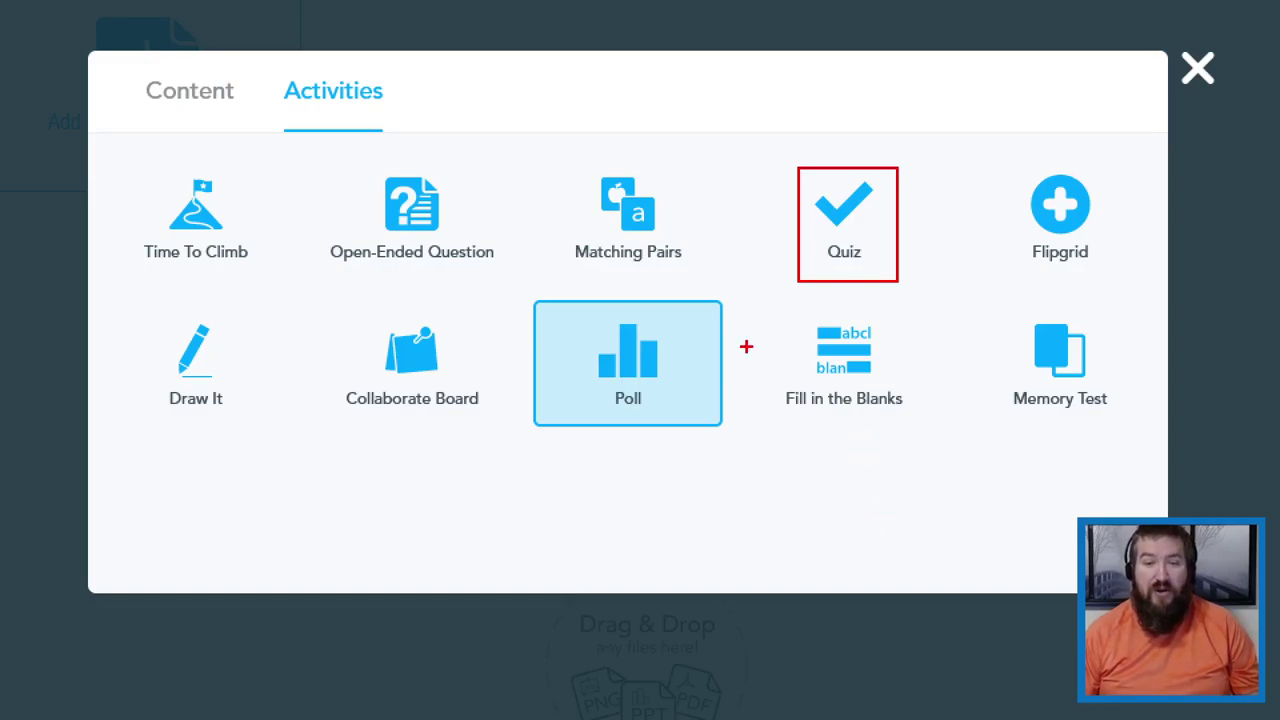
pyautogui.moveTo(764, 304); pyautogui.dragTo(919, 417)
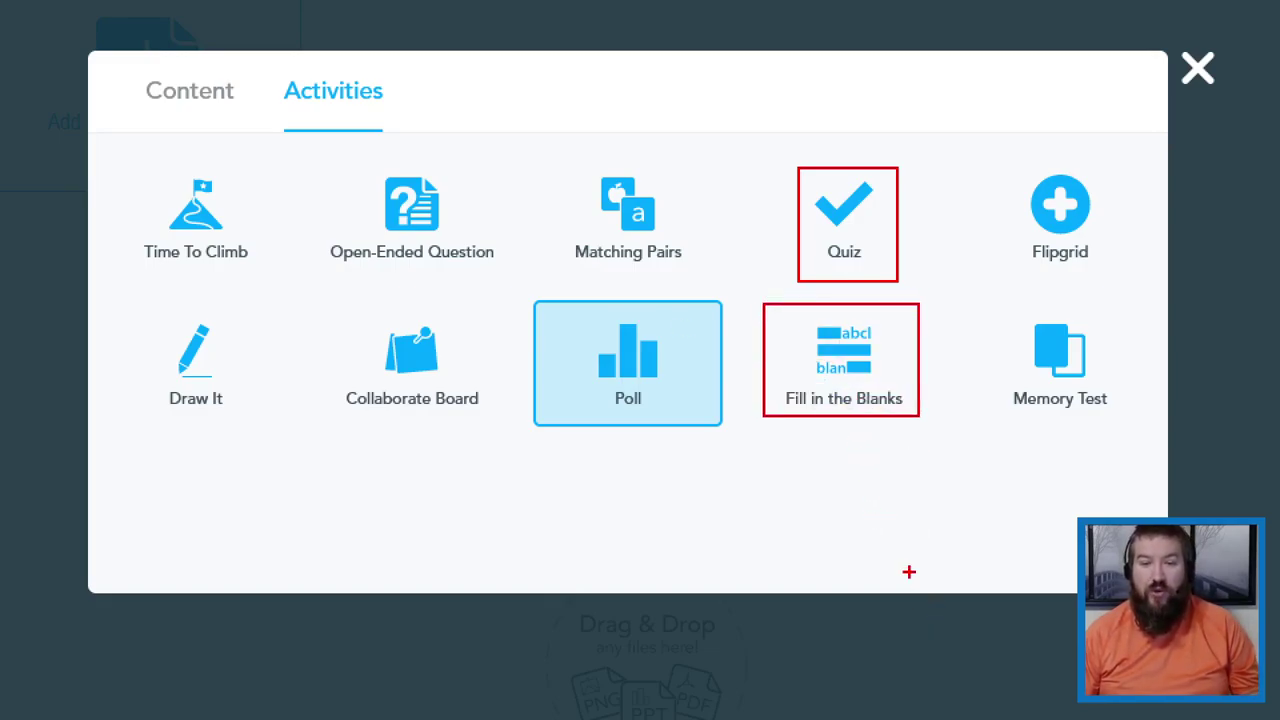
pyautogui.moveTo(634, 445); pyautogui.dragTo(615, 536)
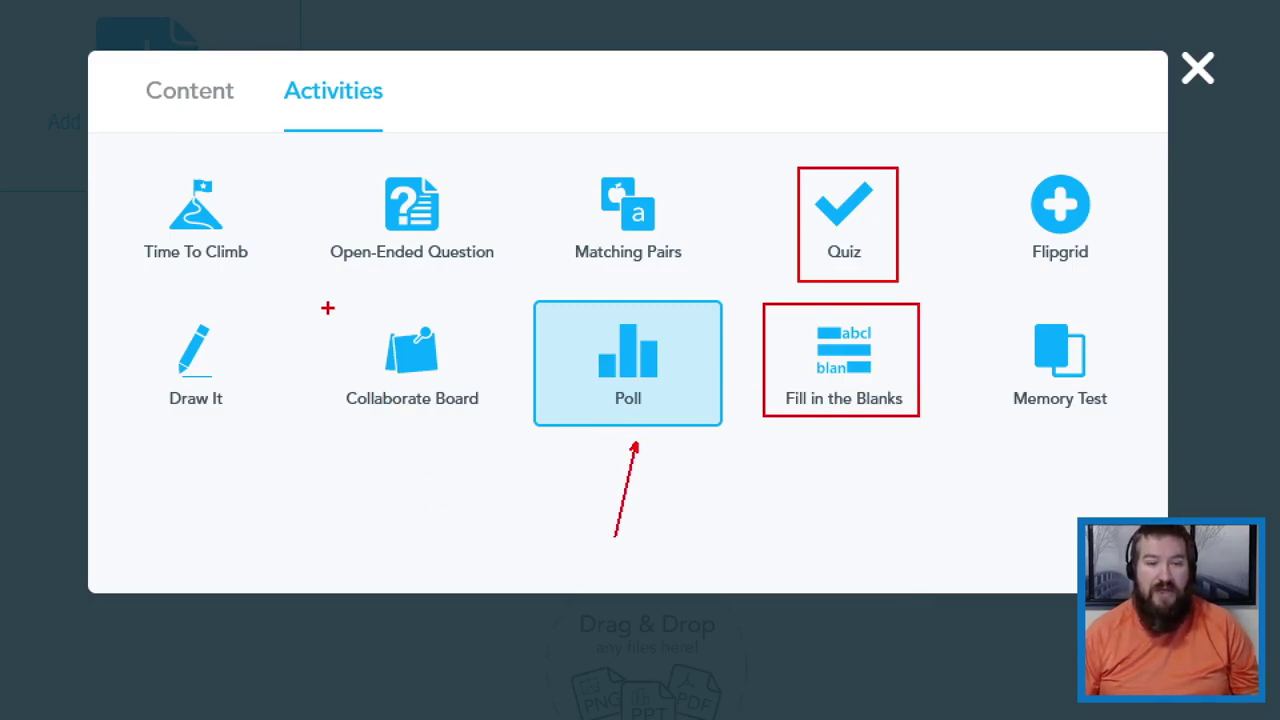
pyautogui.moveTo(327, 308); pyautogui.dragTo(496, 430)
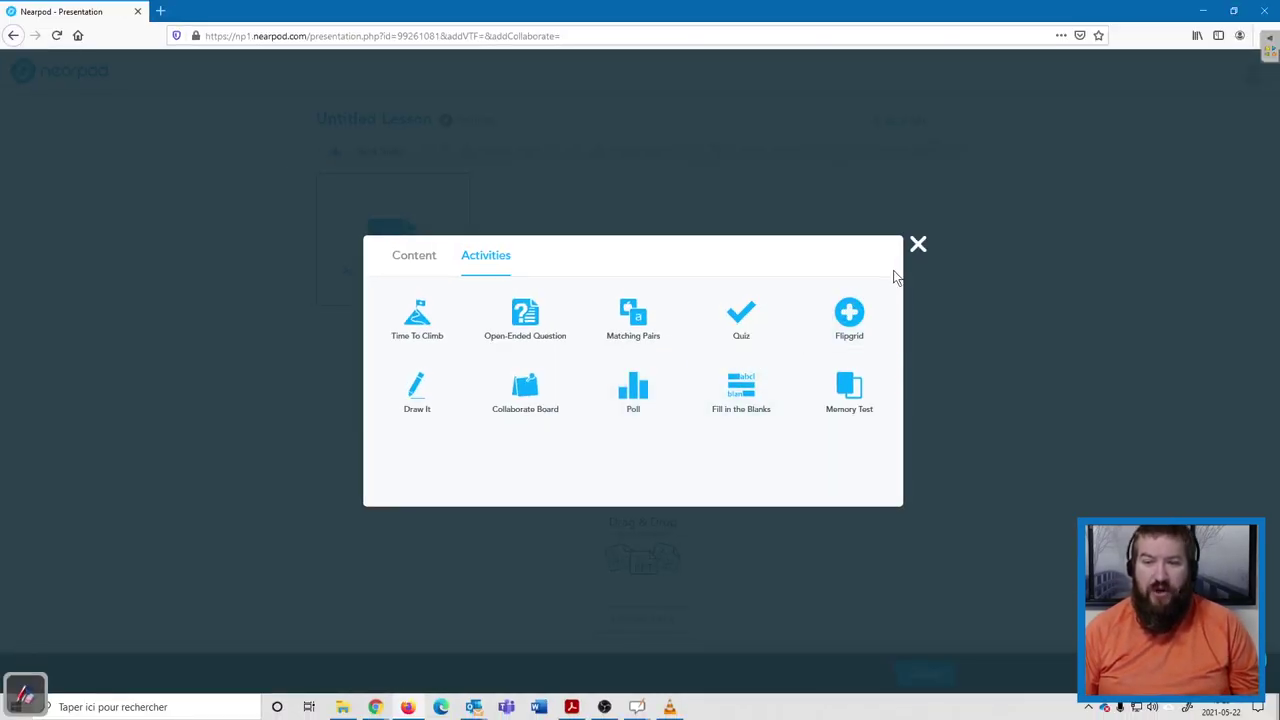
pyautogui.click(918, 244)
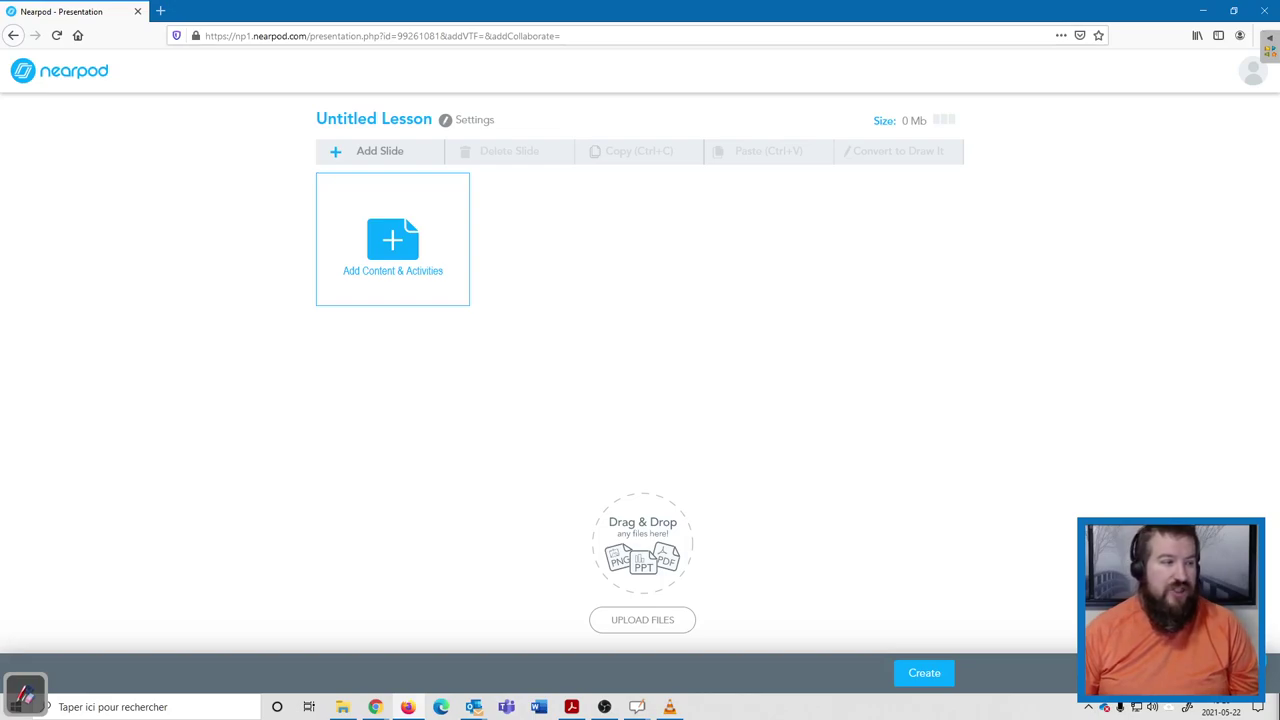
# Step: Upload "Impact de la distance sur l'engagement cognitif et émotif des élèves.pptx" into the lesson and look through the imported slides
pyautogui.press('super+e')
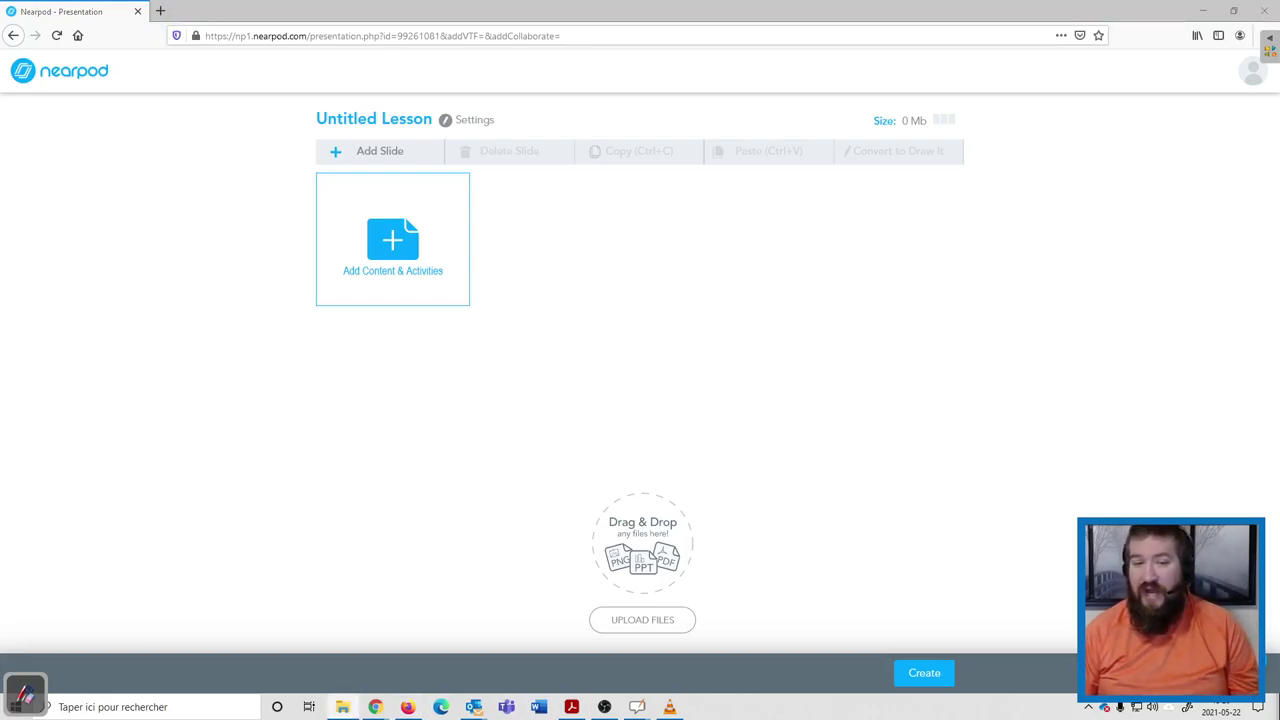
pyautogui.moveTo(0, 420); pyautogui.dragTo(714, 384)
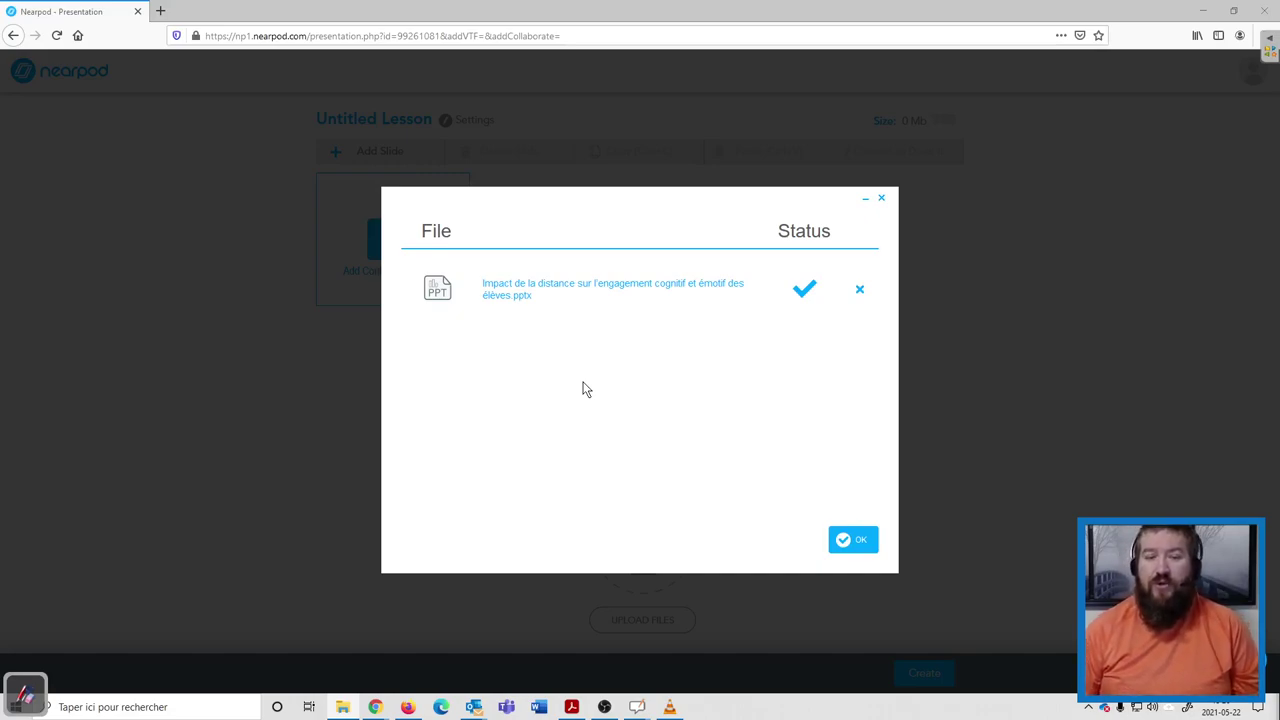
pyautogui.click(850, 541)
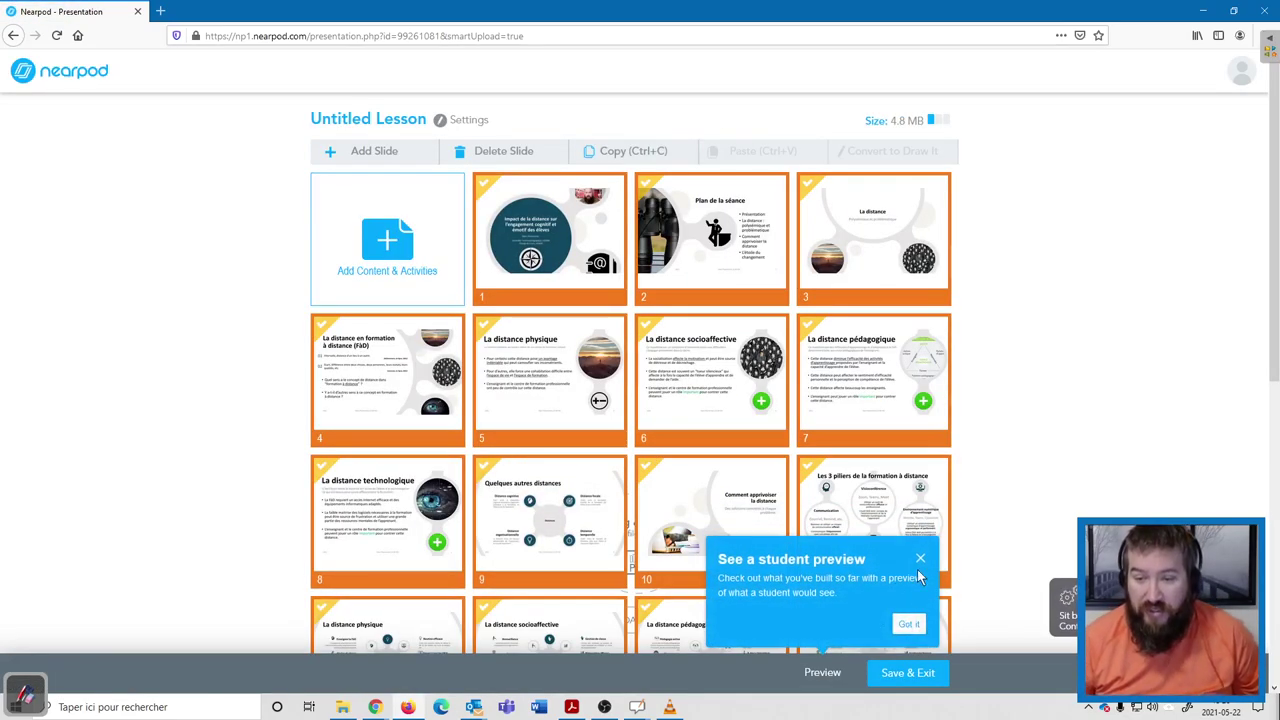
pyautogui.click(920, 558)
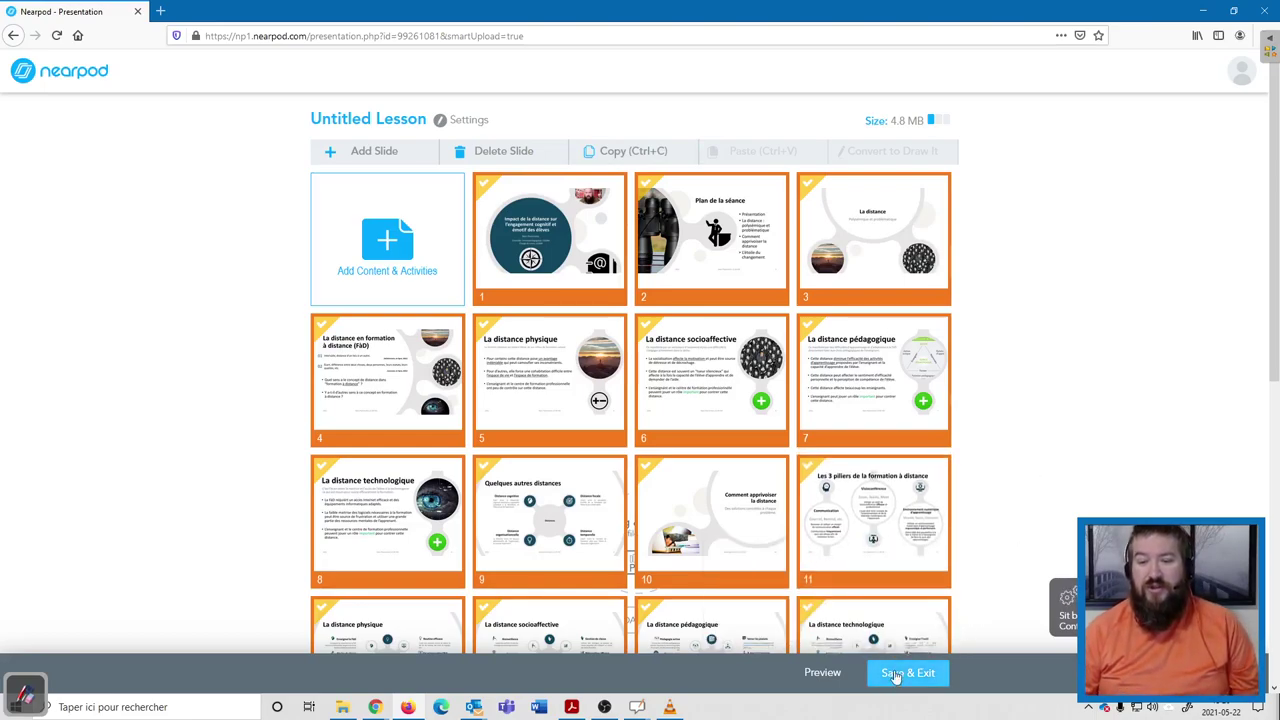
pyautogui.scroll(-3, 810, 313)
pyautogui.scroll(-3, 810, 313)
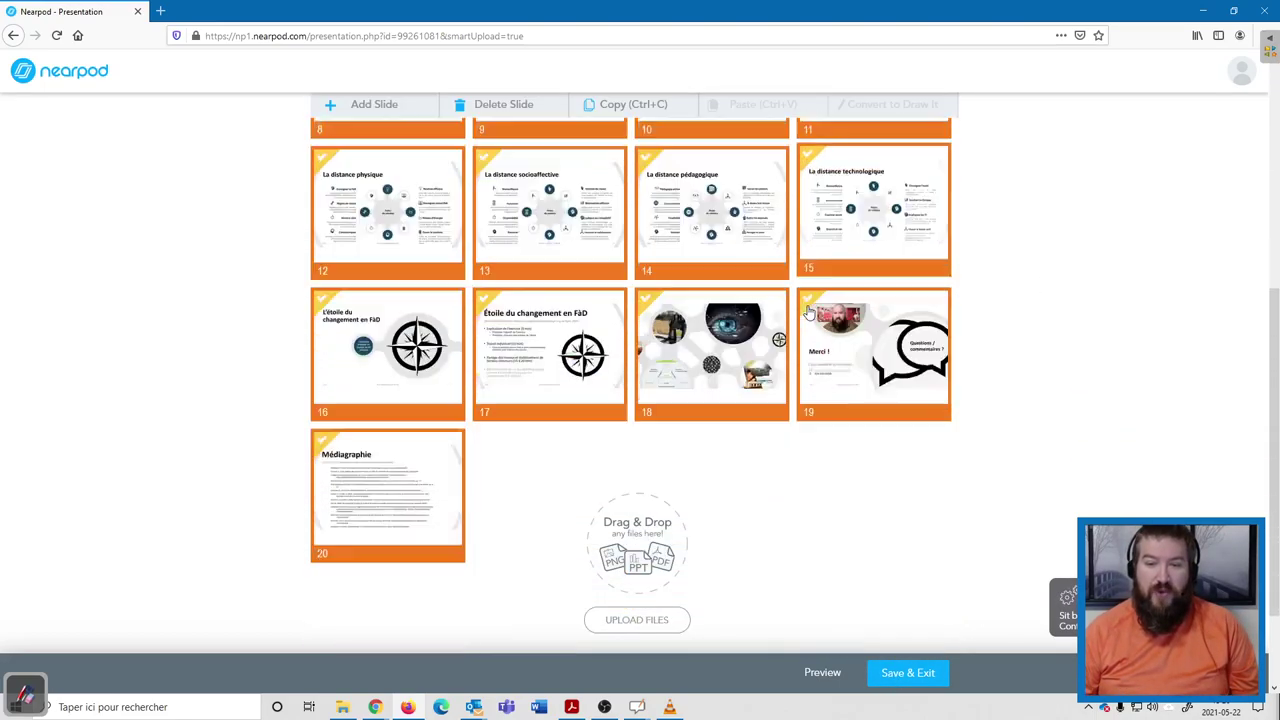
pyautogui.scroll(5, 648, 378)
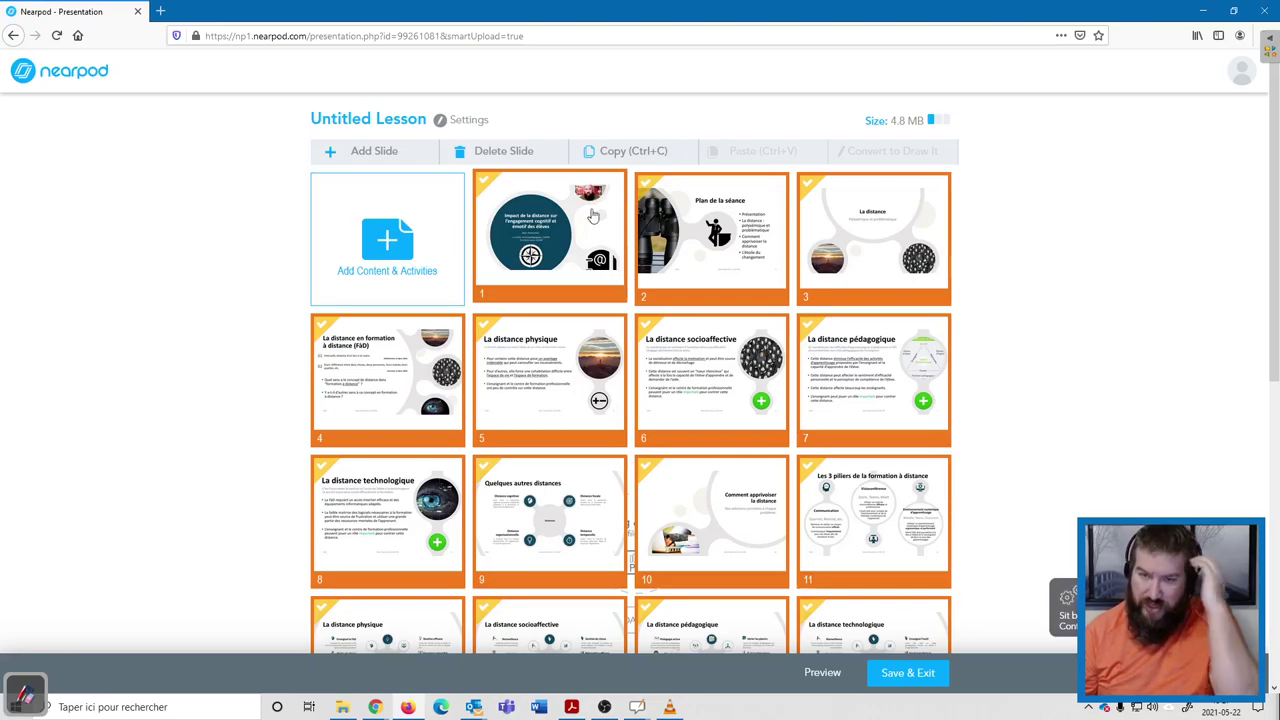
# Step: Try moving the "Plan de la séance" image to the upper edge of slide 2 and discard the edits
pyautogui.click(731, 250)
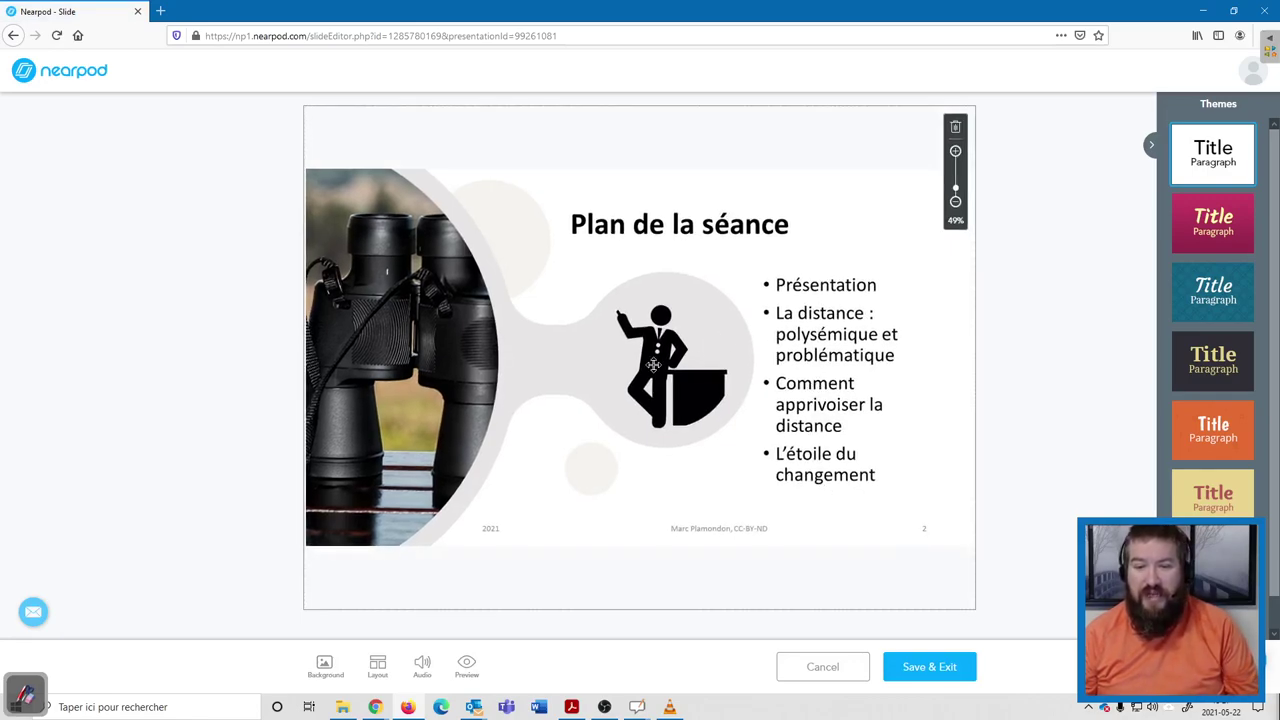
pyautogui.moveTo(645, 275); pyautogui.dragTo(644, 211)
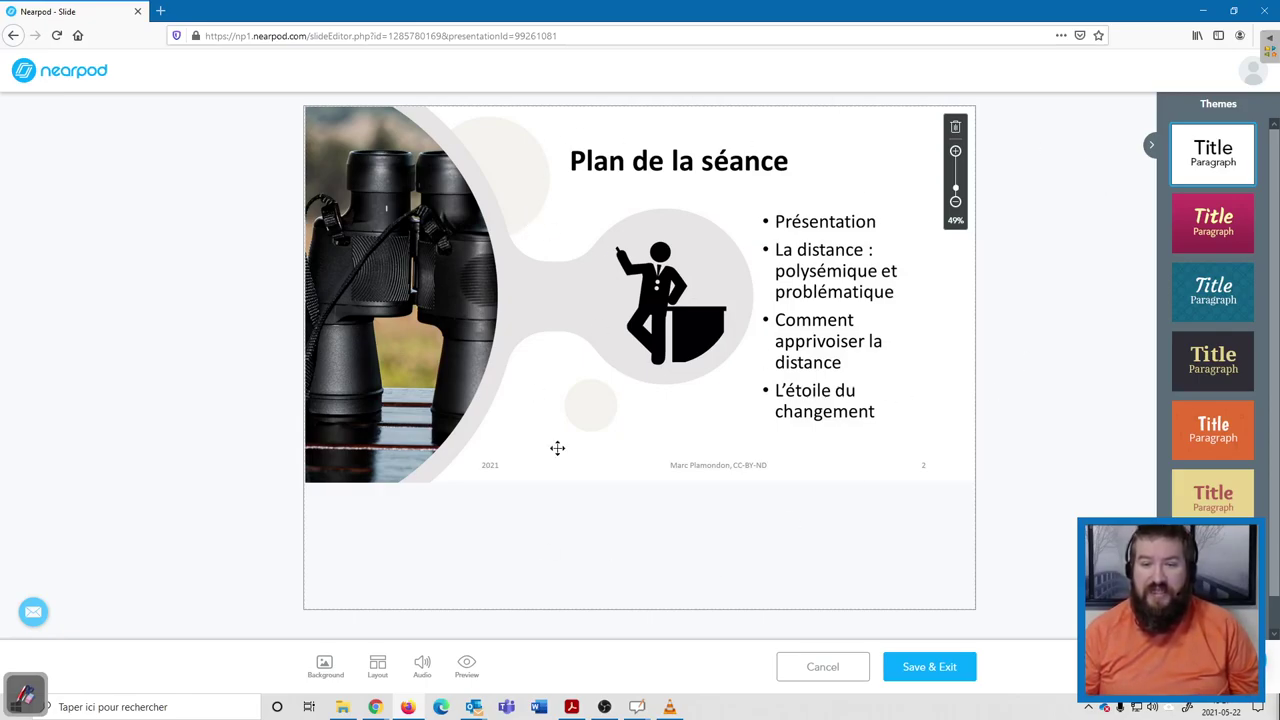
pyautogui.click(938, 667)
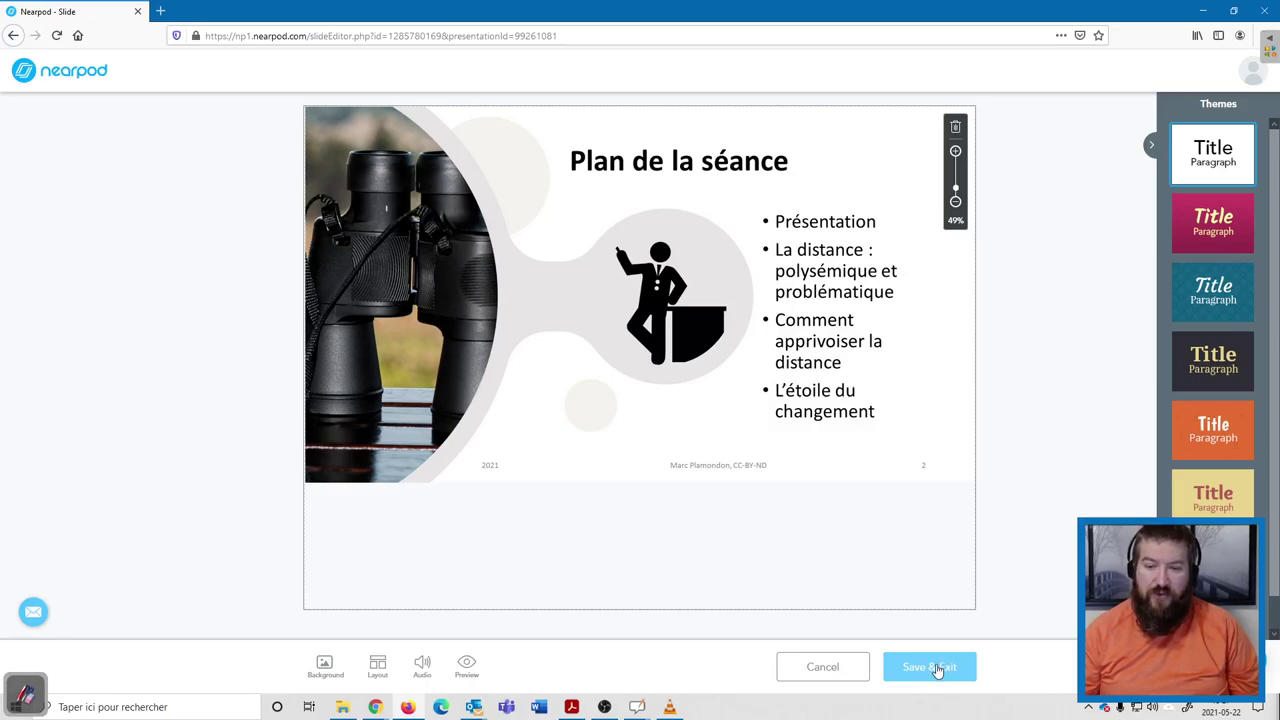
pyautogui.click(837, 675)
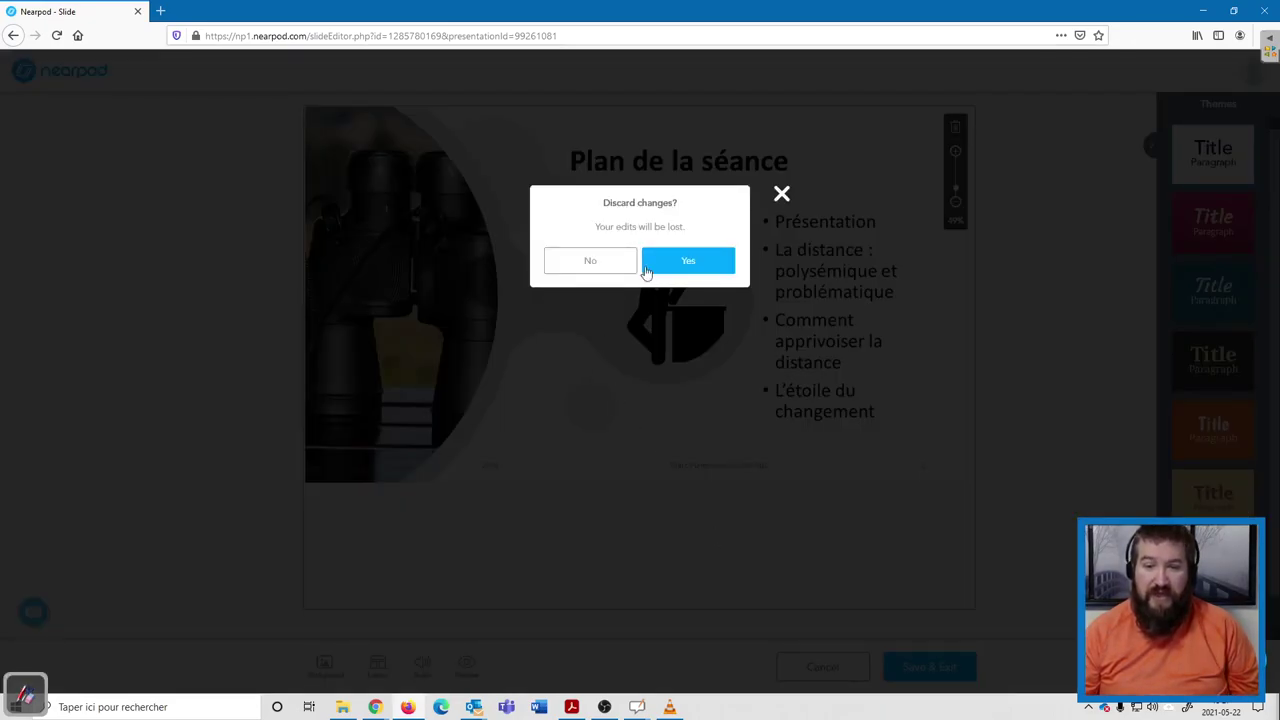
pyautogui.click(680, 260)
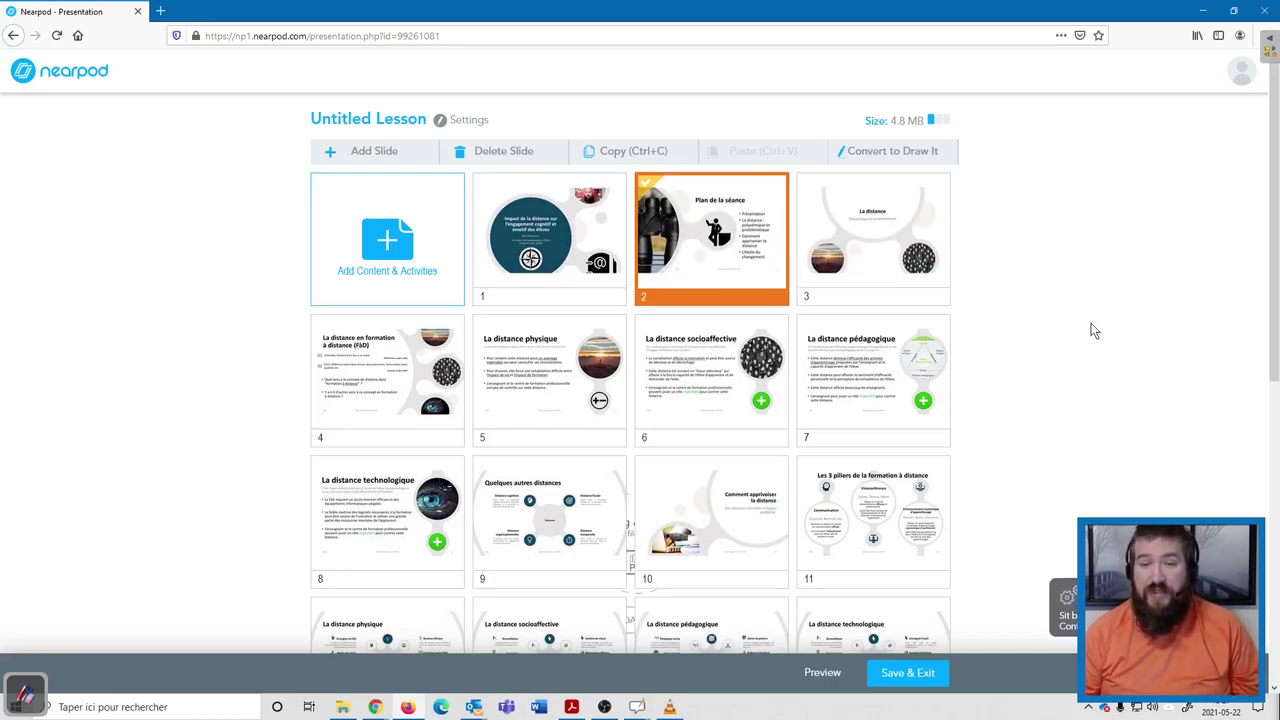
# Step: Add a Collaborate Board activity at slide 3 with the dark chalkboard style and the topic "La distance, qu'est-ce que c'est"
pyautogui.click(886, 257)
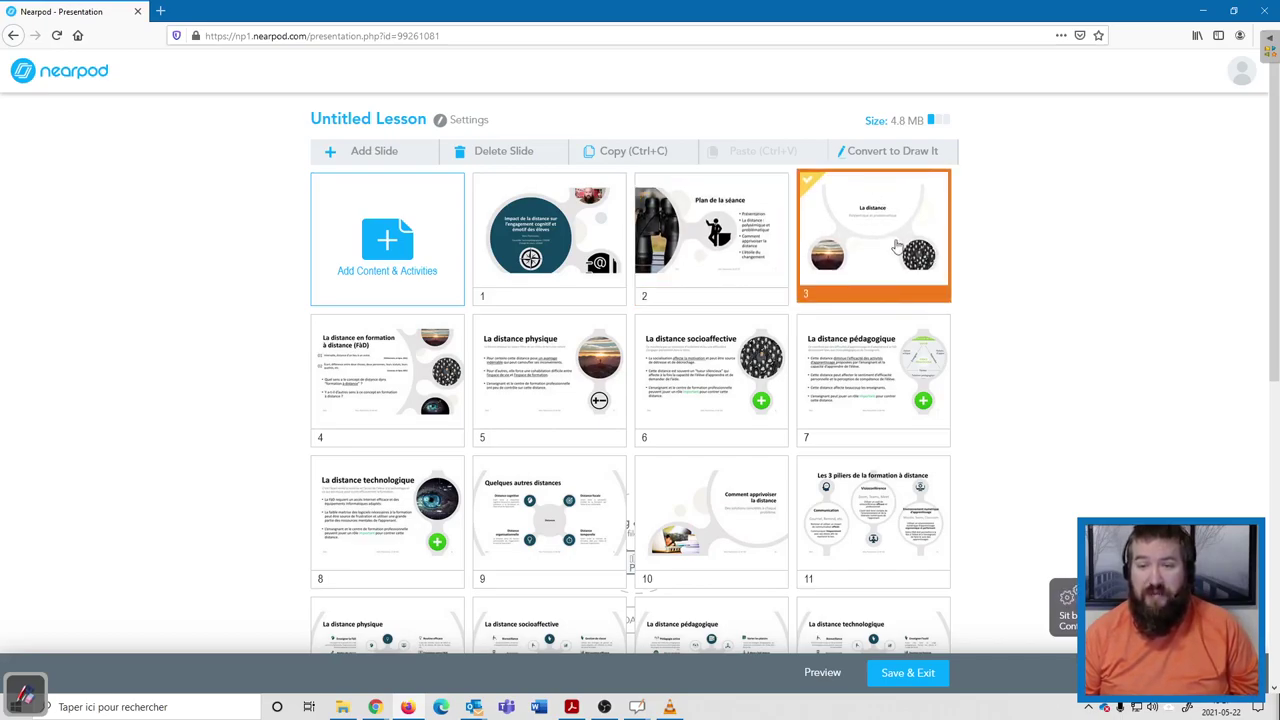
pyautogui.click(384, 152)
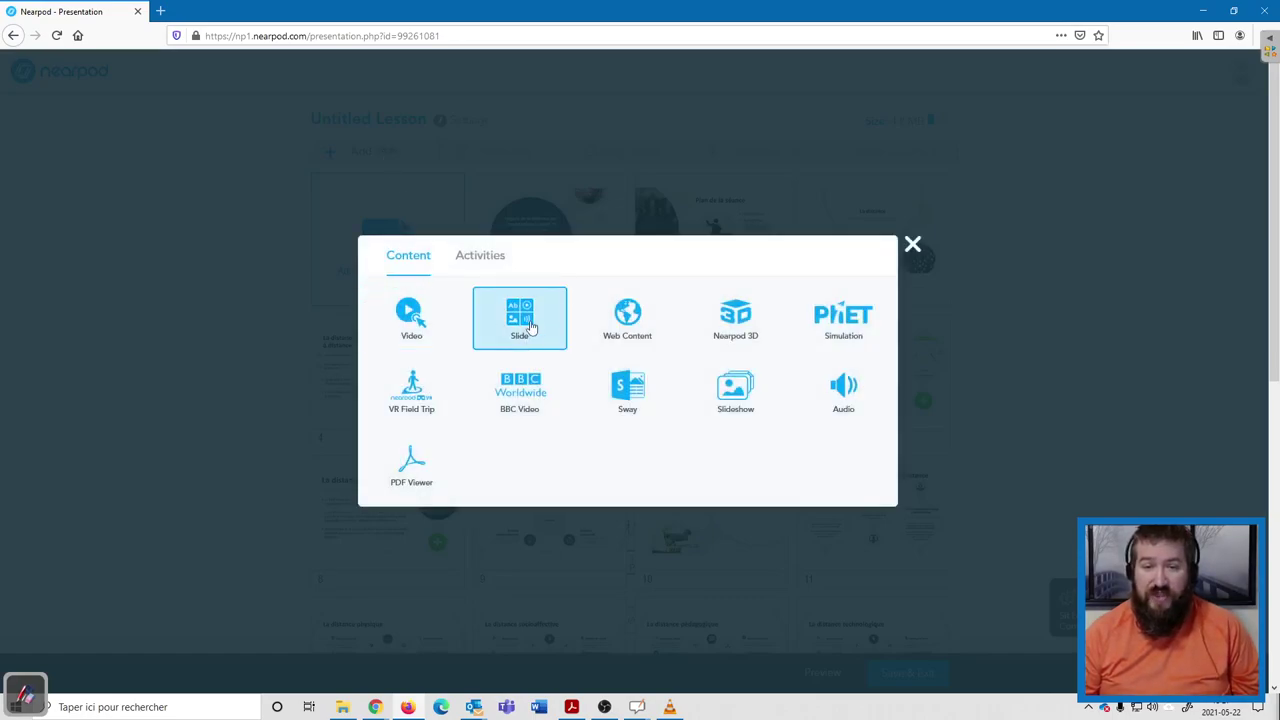
pyautogui.click(482, 262)
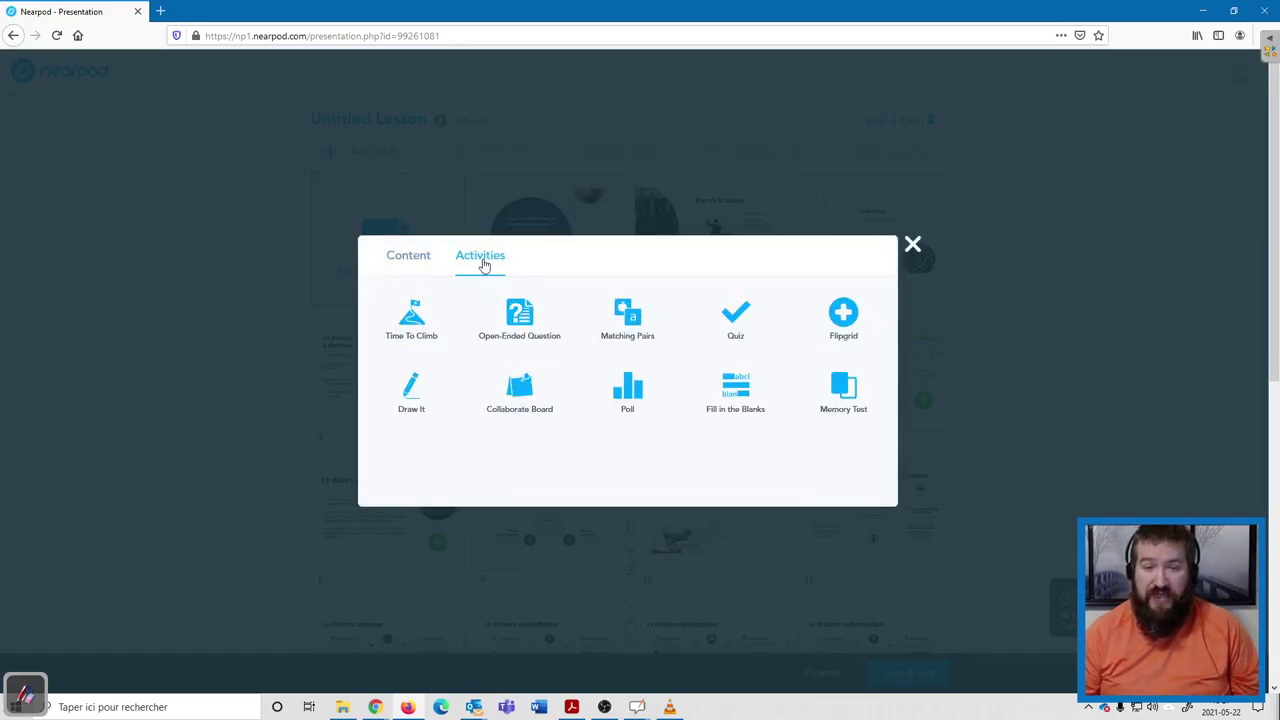
pyautogui.click(519, 388)
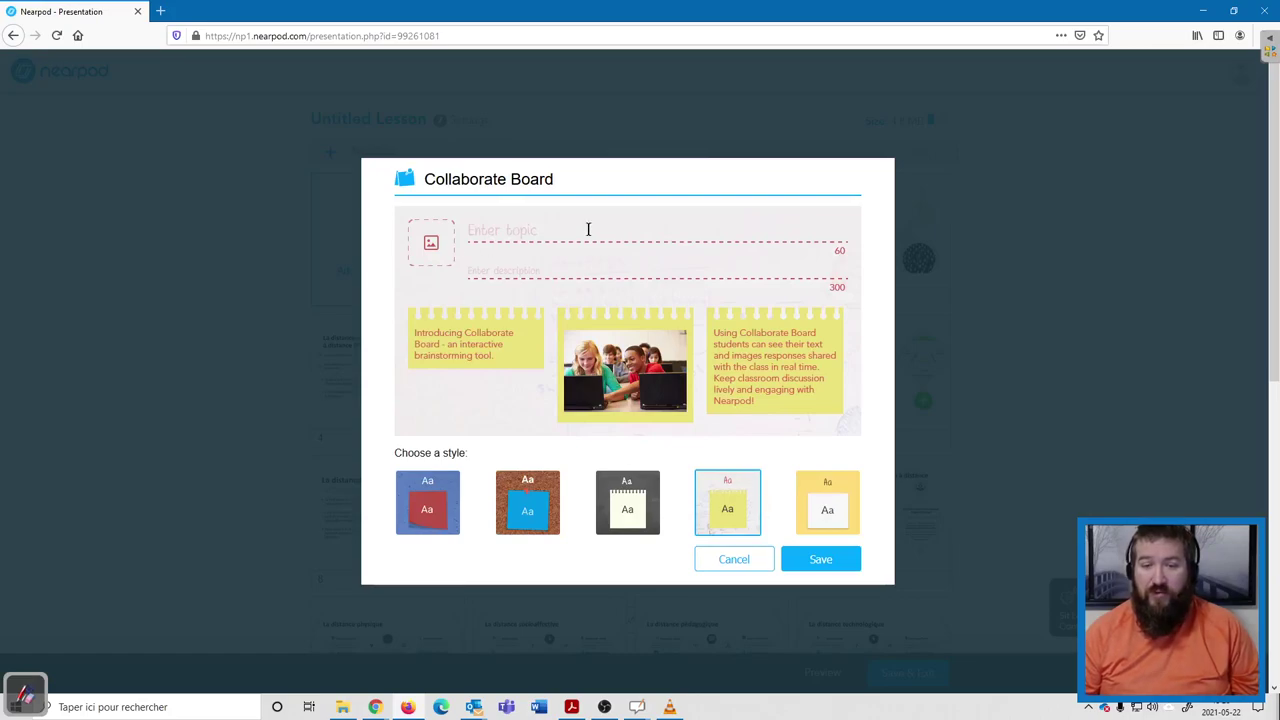
pyautogui.click(643, 515)
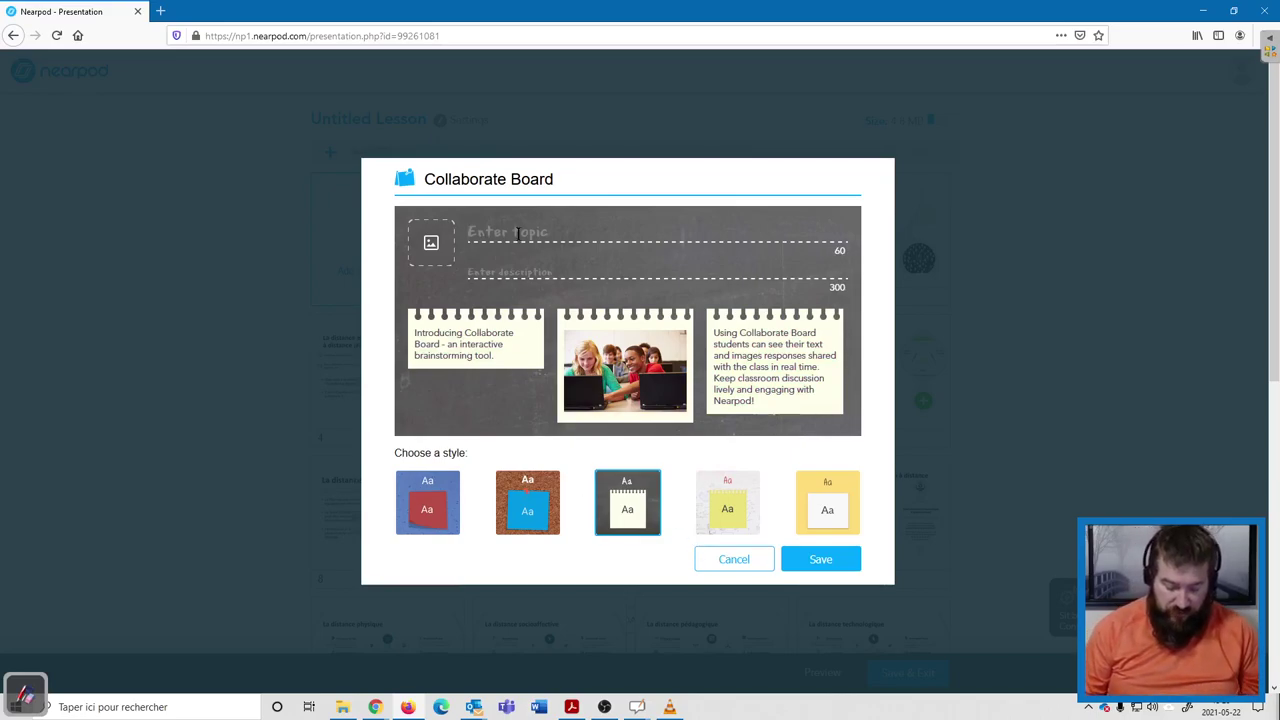
pyautogui.write('La distance')
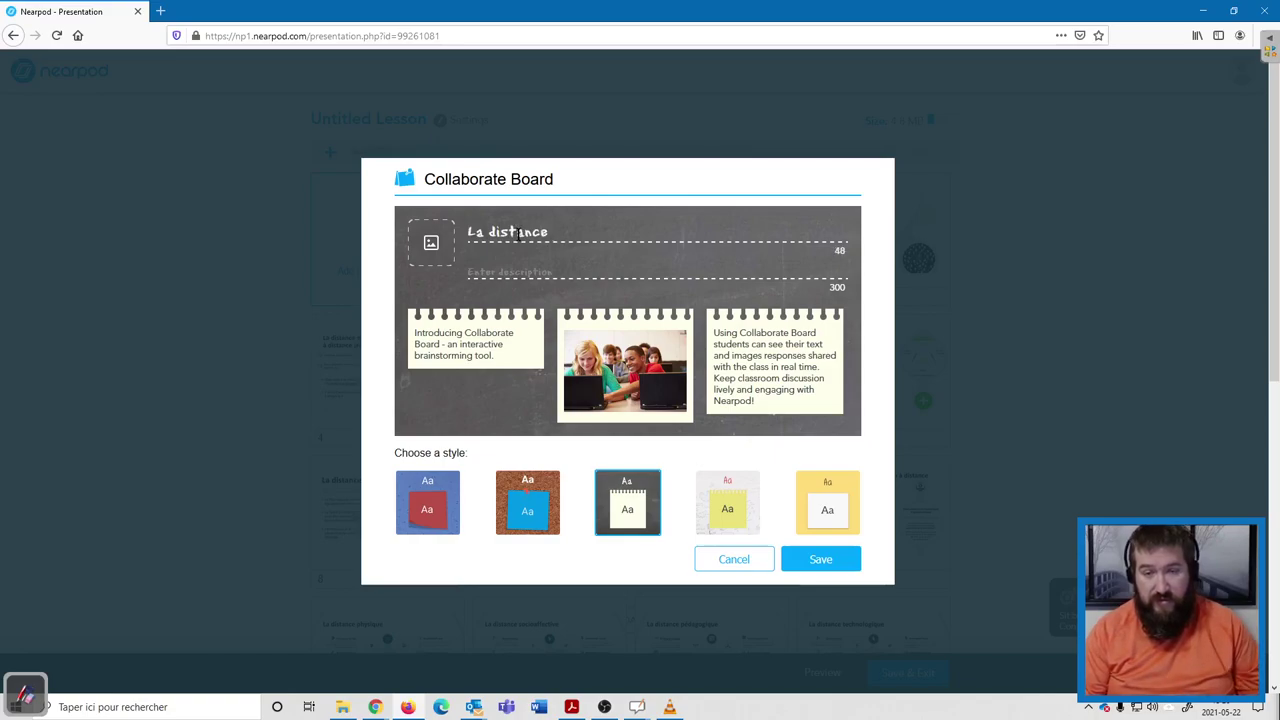
pyautogui.write(", qu'est-ce que c'est")
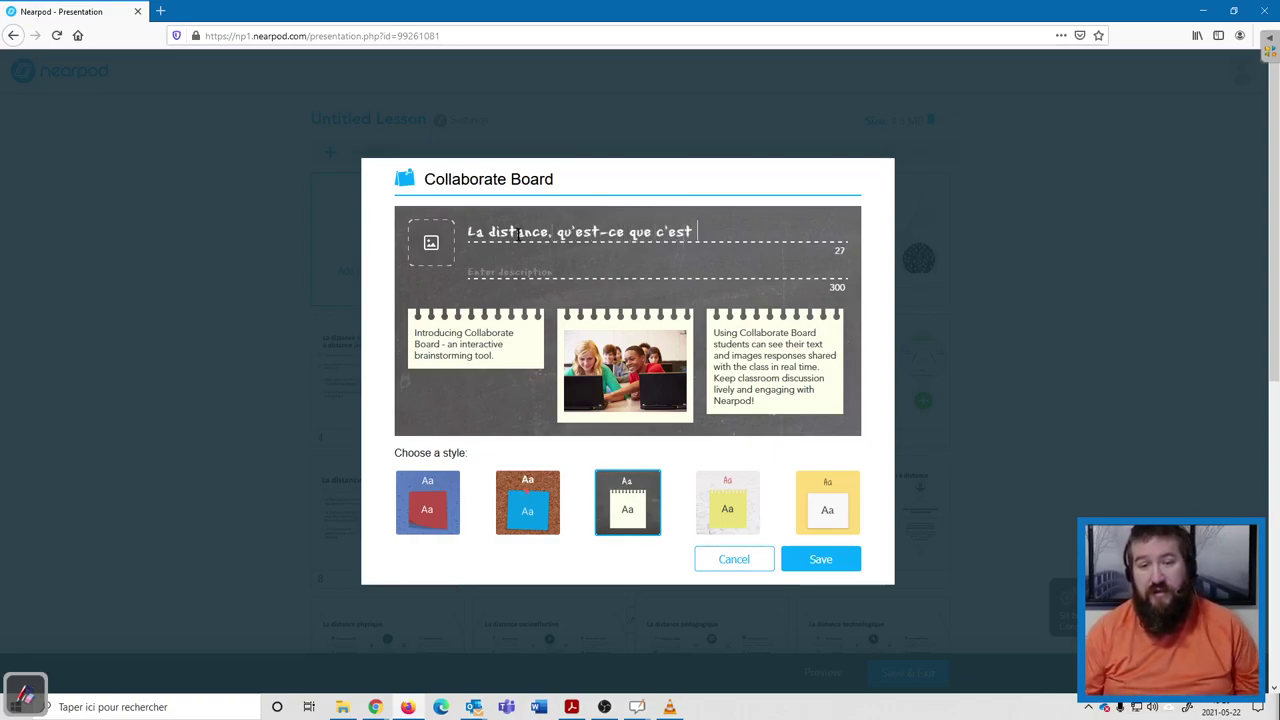